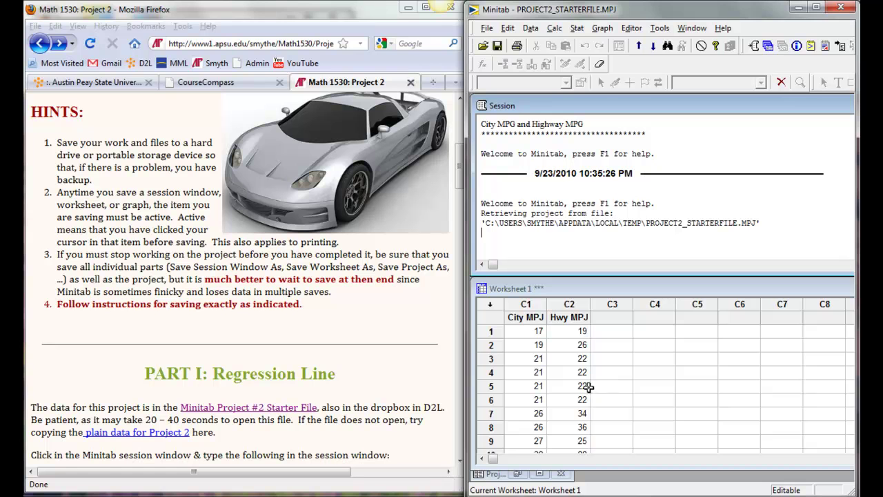
Step: Select the city and highway data block and start editing the C1 column name
left_click(110, 437)
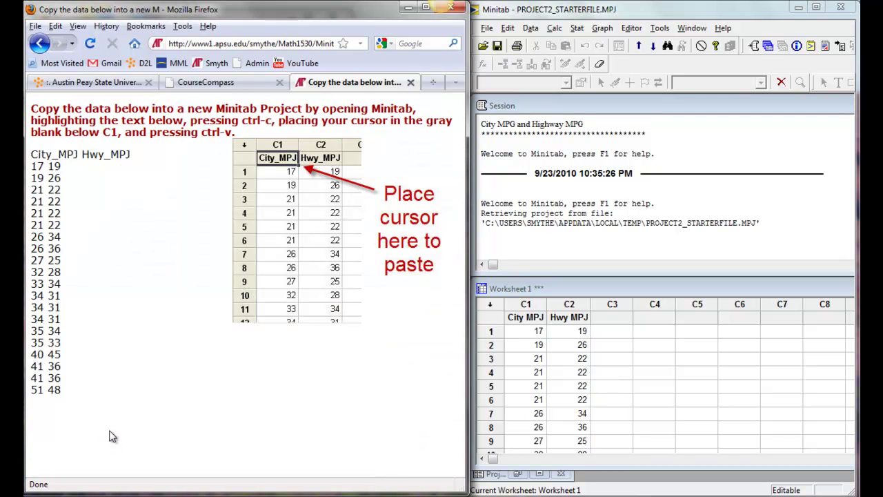
left_click_drag(61, 390, 33, 155)
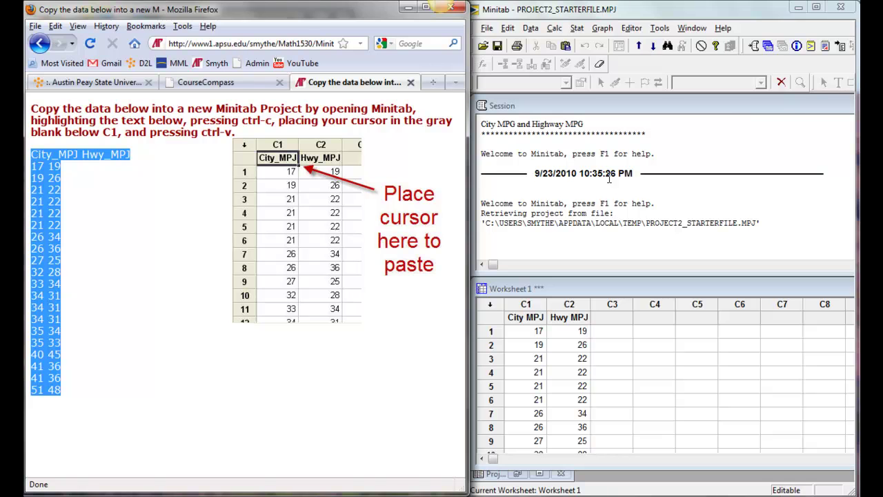
left_click(526, 317)
double_click(514, 318)
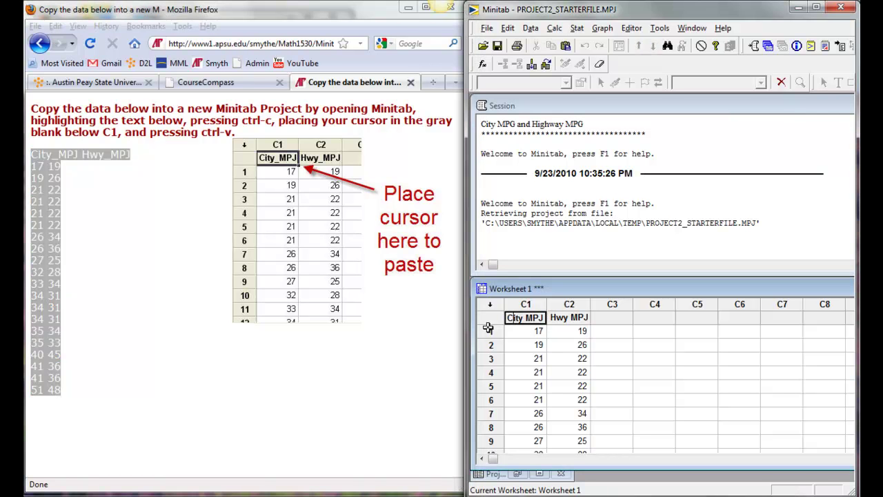
Step: Paste the five project header lines into the session window
left_click(40, 44)
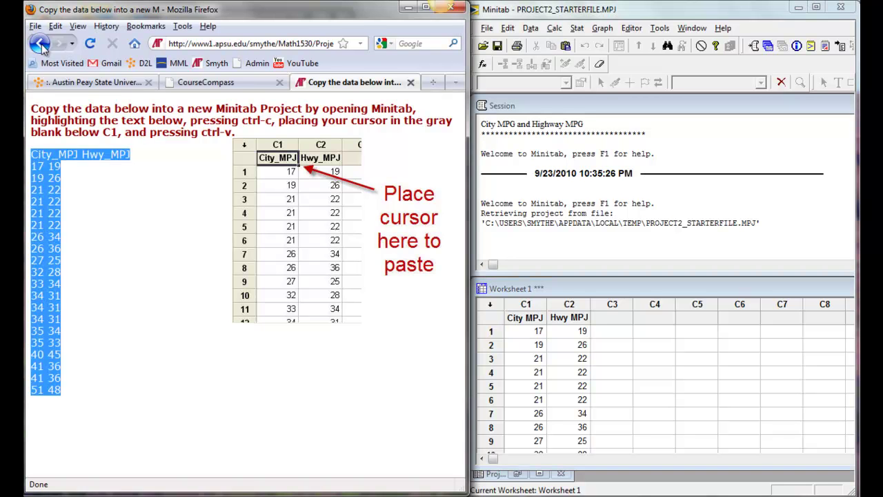
left_click_drag(257, 314, 25, 257)
key("ctrl+c")
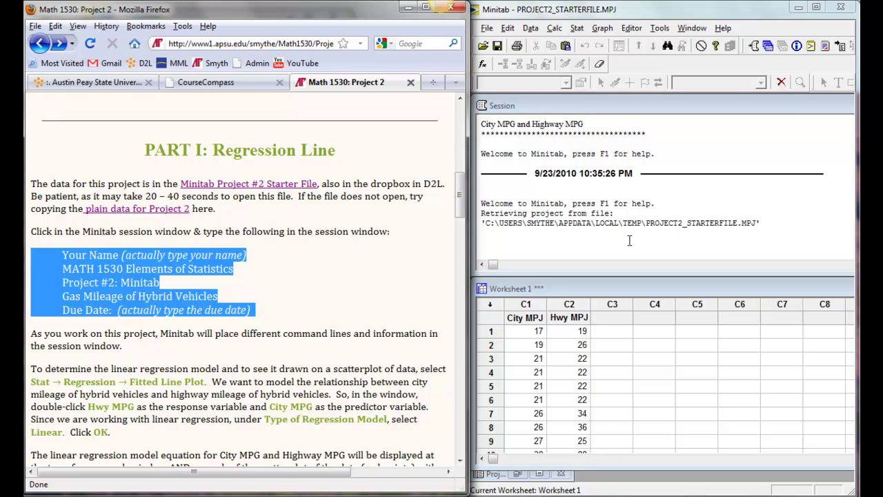
left_click(554, 242)
key("ctrl+v")
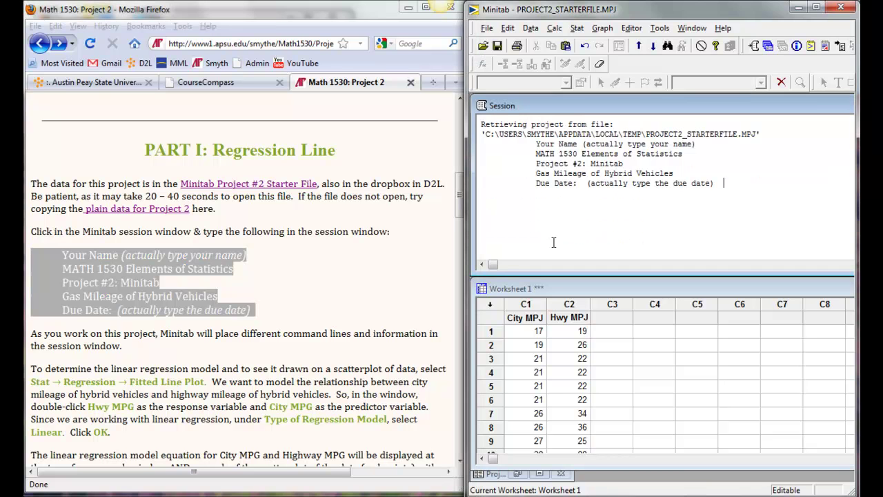
Step: Replace the header placeholders with the student's name and due date Monday, Sept 27
left_click_drag(698, 145, 535, 150)
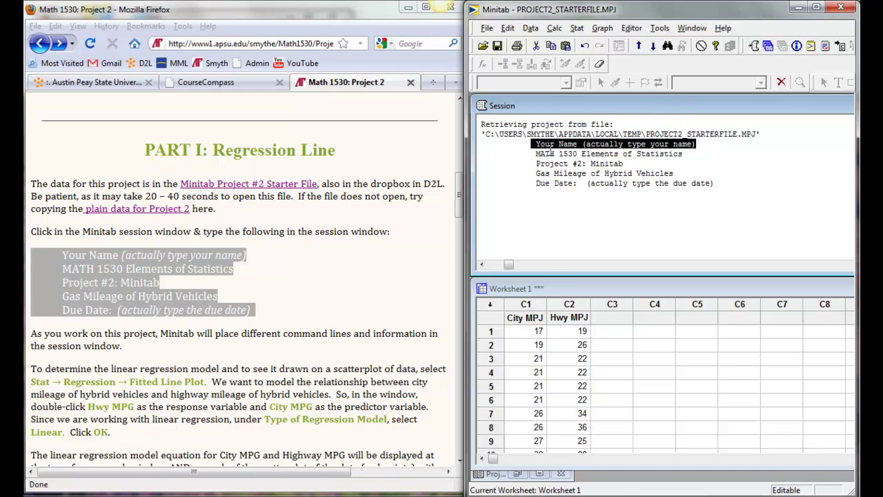
key("BackSpace")
left_click(717, 183)
left_click_drag(717, 183, 584, 188)
key("BackSpace")
type("Mon")
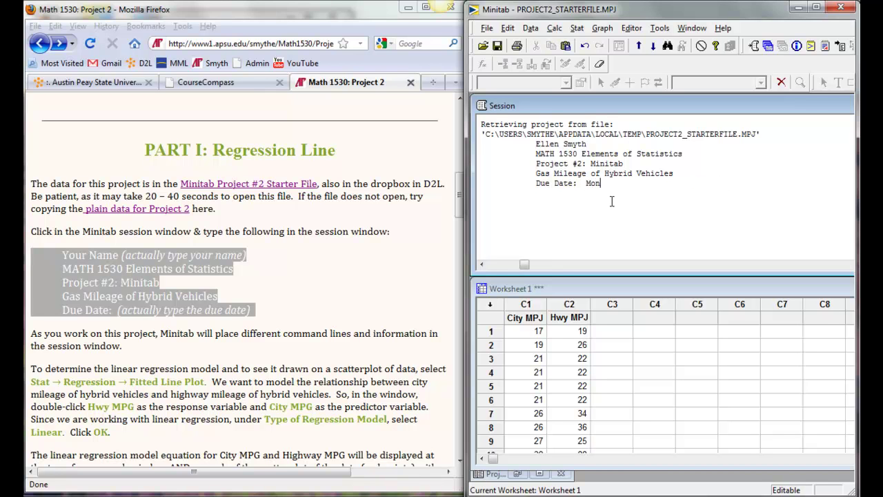
type("day, Sept 27")
left_click(103, 369)
scroll(104, 369, "down", 4)
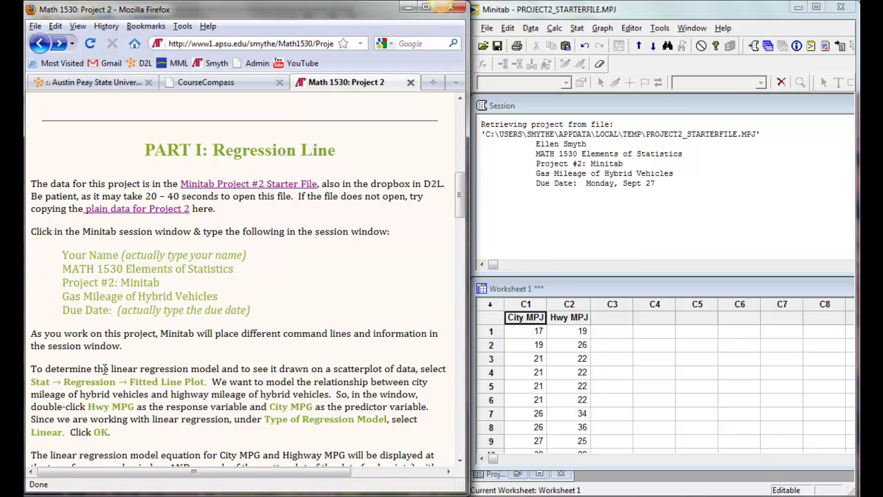
Step: Make a linear fitted line plot with Hwy MPJ as response and City MPJ as predictor
scroll(104, 369, "down", 2)
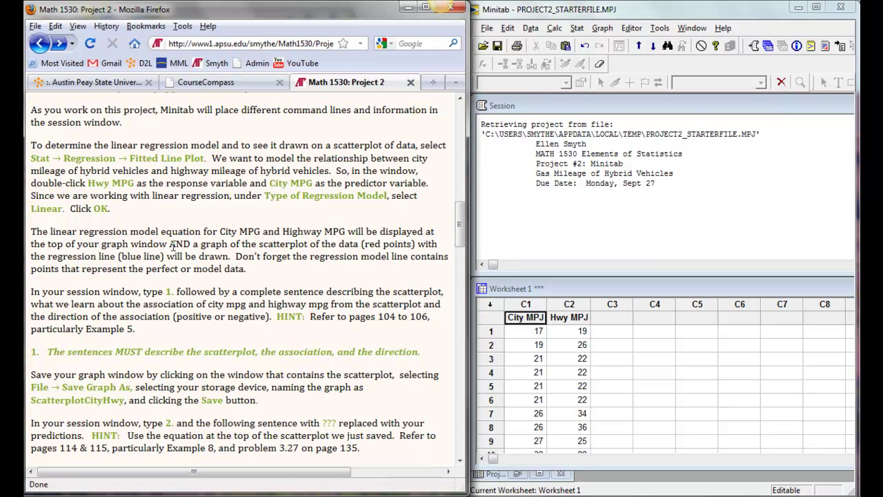
left_click(577, 29)
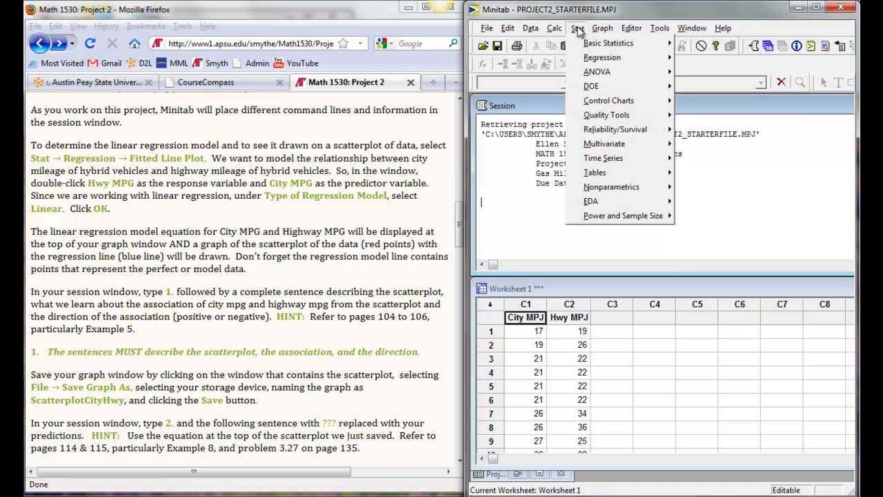
mouse_move(602, 73)
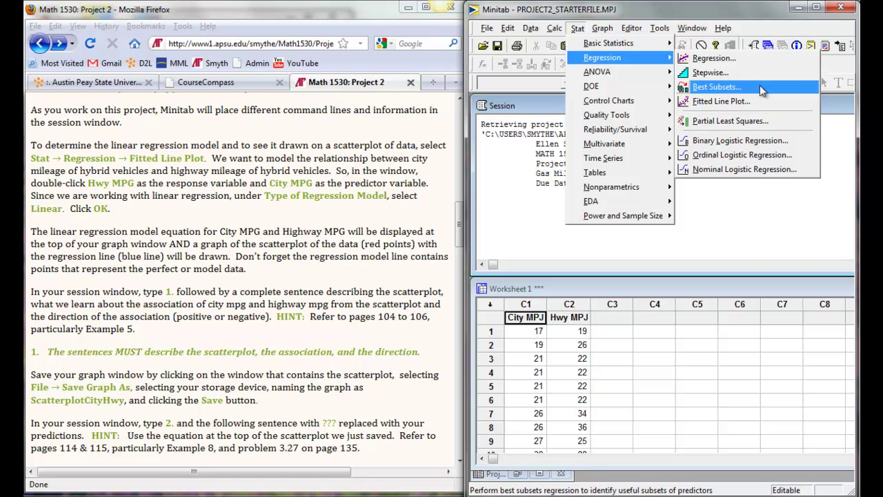
left_click(759, 102)
left_click_drag(474, 172, 524, 171)
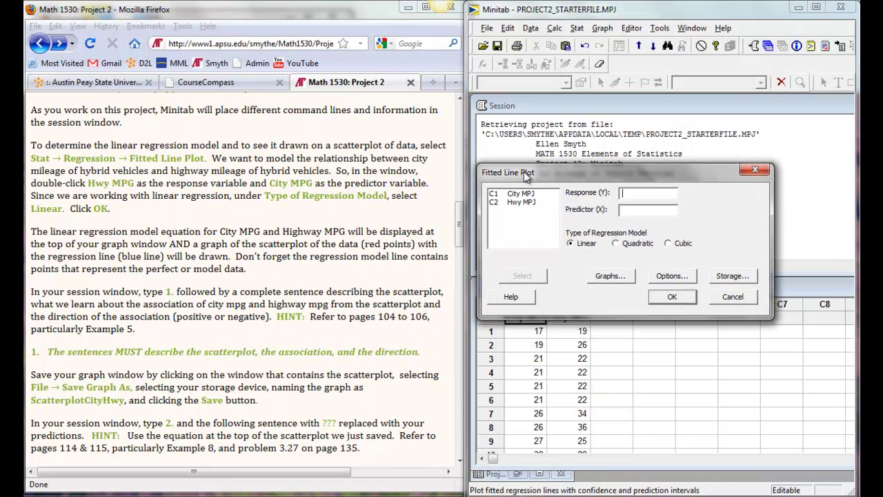
left_click(509, 202)
double_click(509, 202)
double_click(511, 195)
left_click(672, 298)
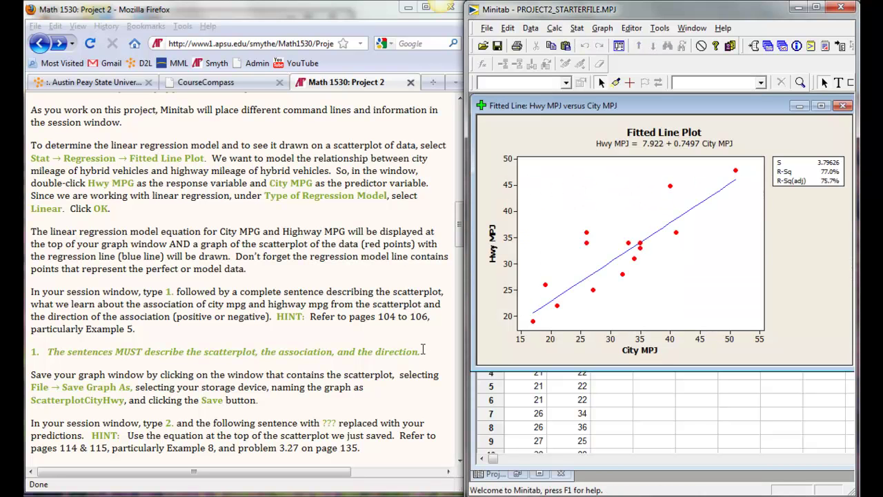
Step: Paste the question 1 line on scatterplot, association and direction beneath the fitted-line output
left_click_drag(422, 352, 29, 358)
key("ctrl+c")
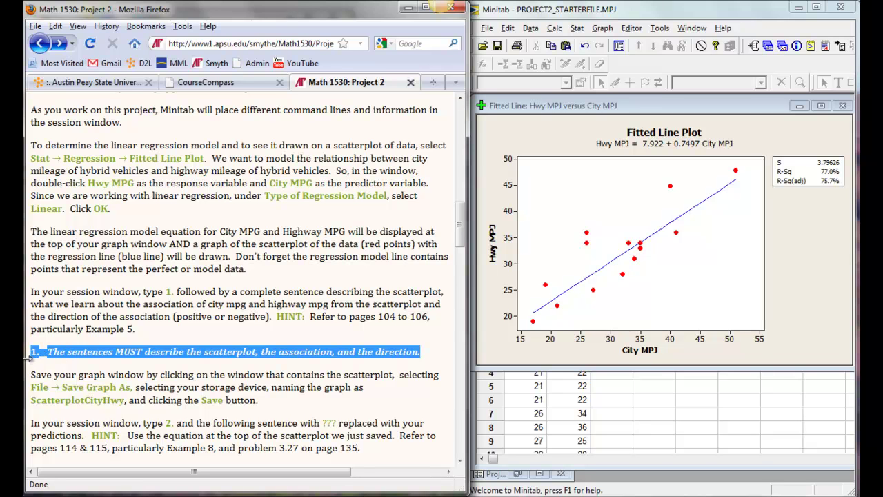
left_click_drag(577, 111, 579, 175)
key("ctrl+m")
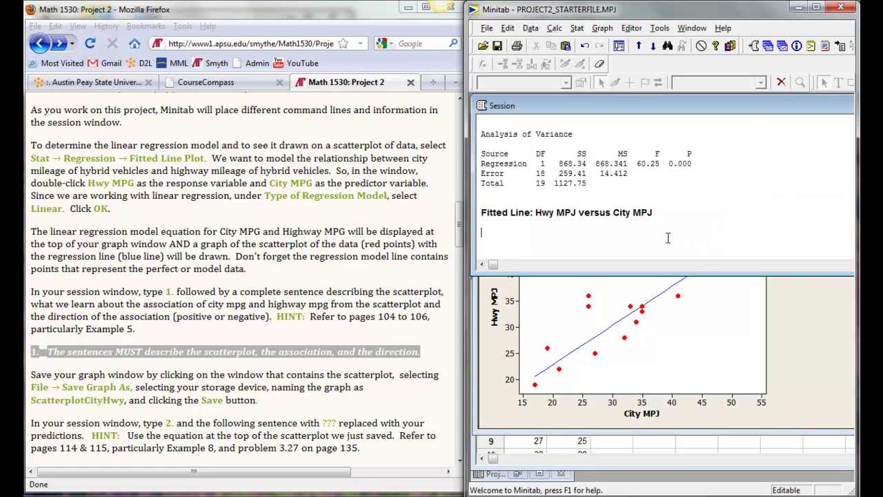
key("ctrl+v")
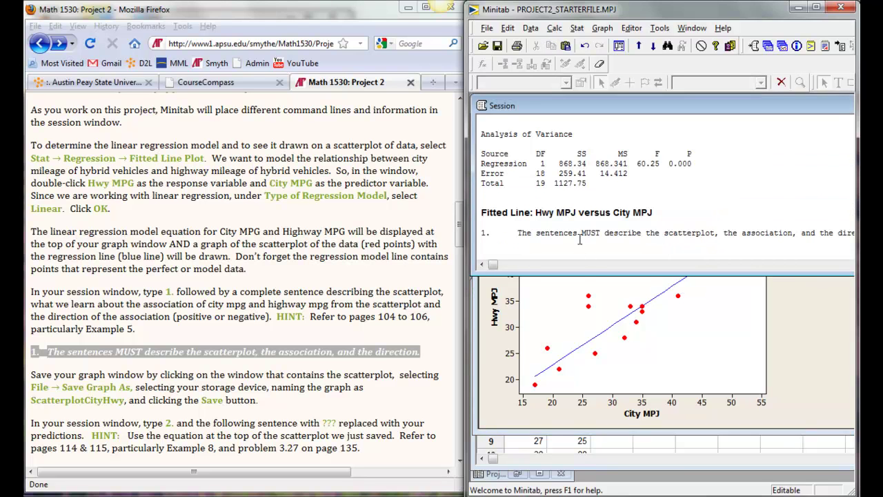
left_click(264, 322)
scroll(263, 322, "down", 4)
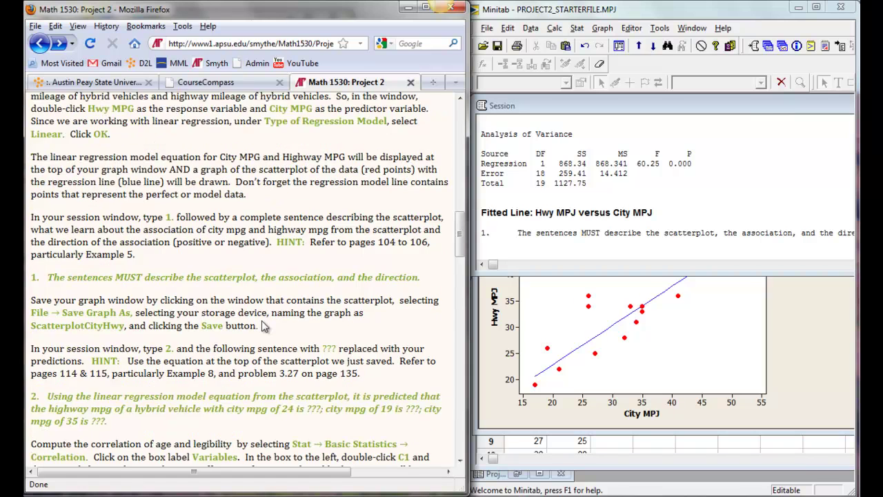
left_click(505, 358)
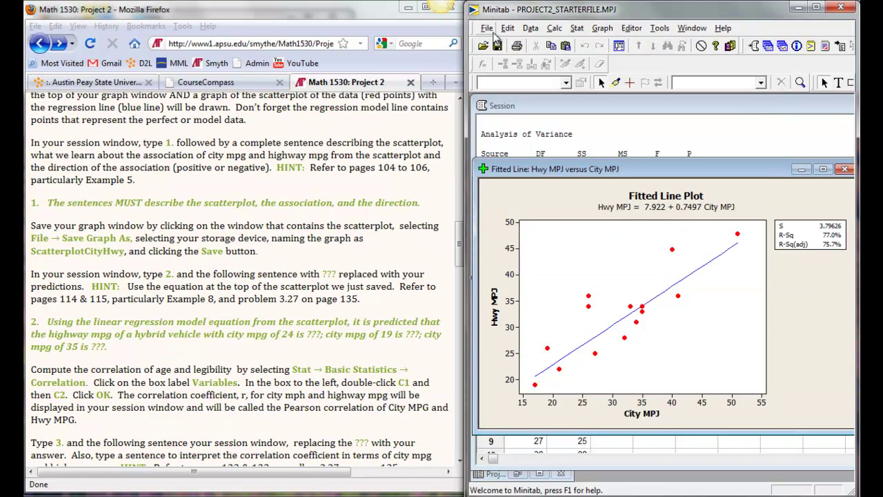
Step: Save the fitted line plot as the graph file ScatterplotCityHwy
left_click(491, 31)
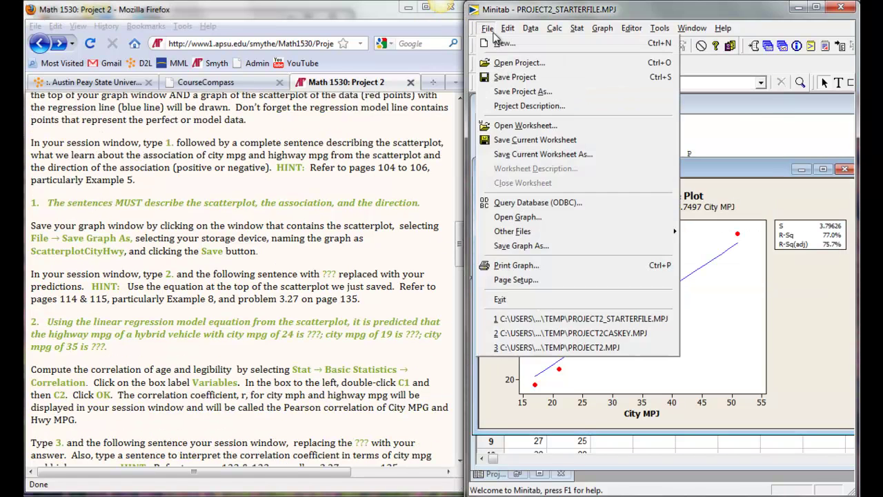
left_click(524, 250)
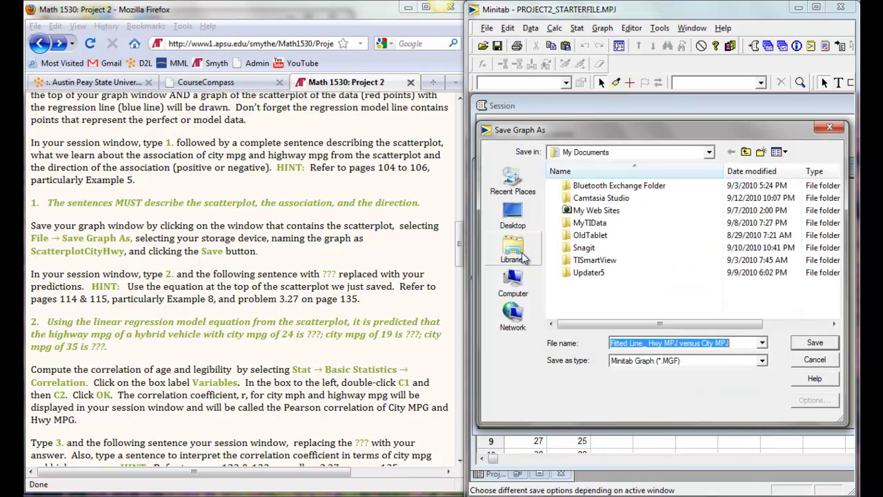
type("S")
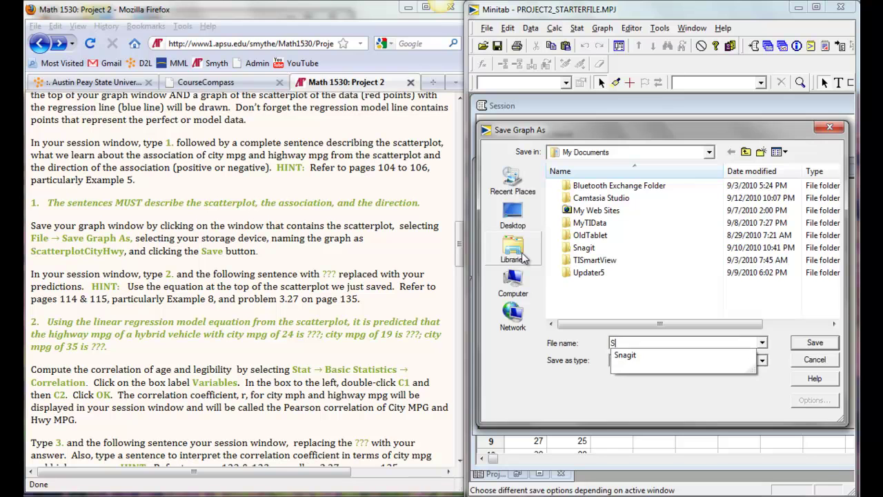
type("catterplotCityHwy")
key("Return")
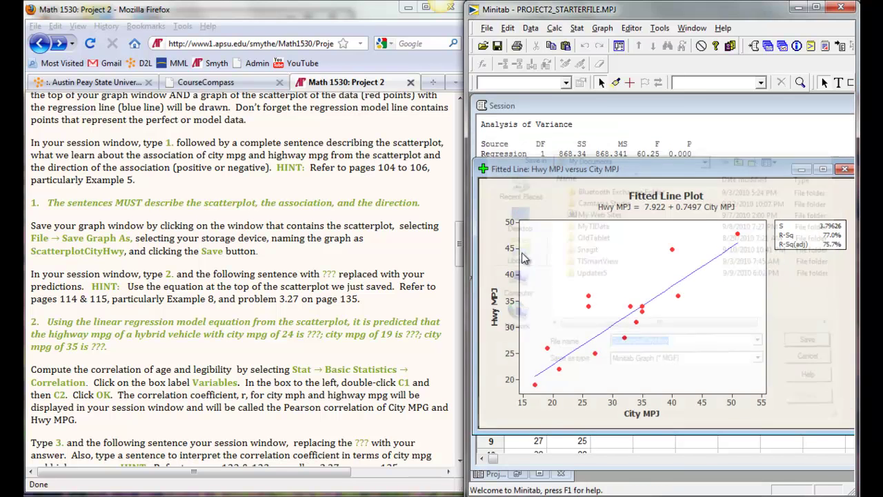
left_click_drag(126, 348, 31, 324)
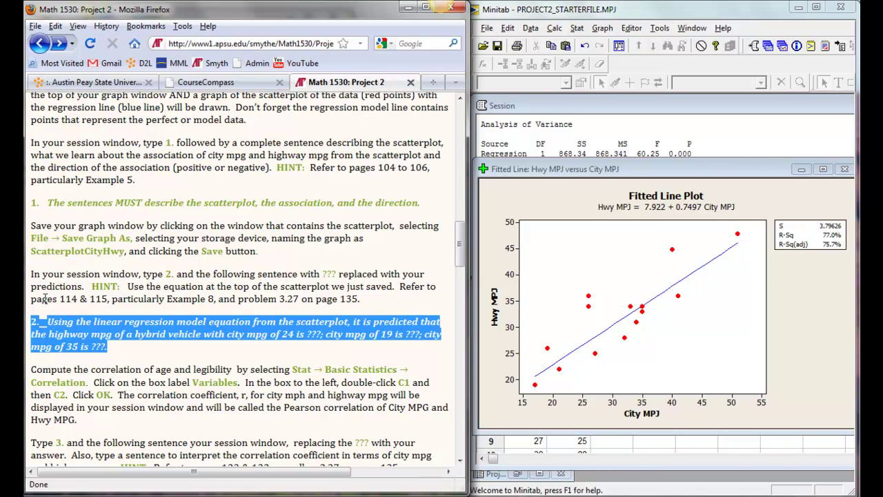
Step: Paste the question 2 highway-mpg prediction sentence into the session, followed by two blank lines
left_click(610, 129)
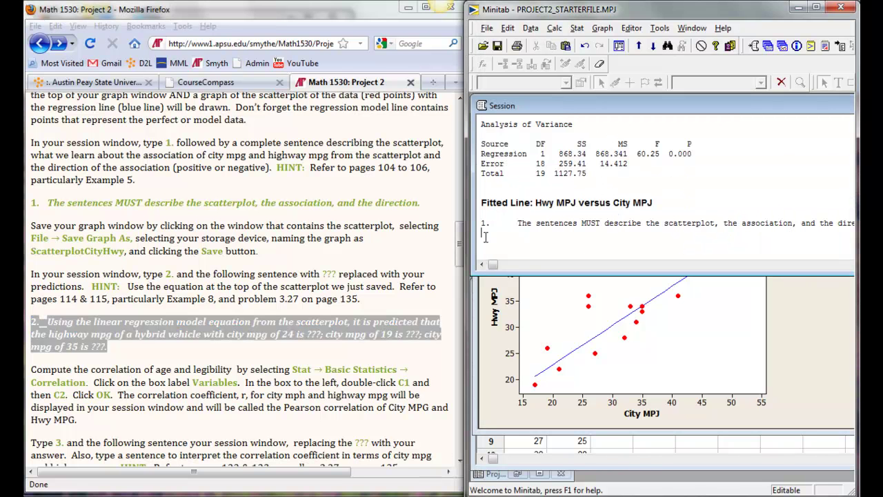
type("2. Using the linear regression model equation from the scatterplot, it is predicted that the highway mpg of a hybrid vehicle with city mpg of 24 is ???; city mpg of 19 is ???; city mpg of 35 is ???.")
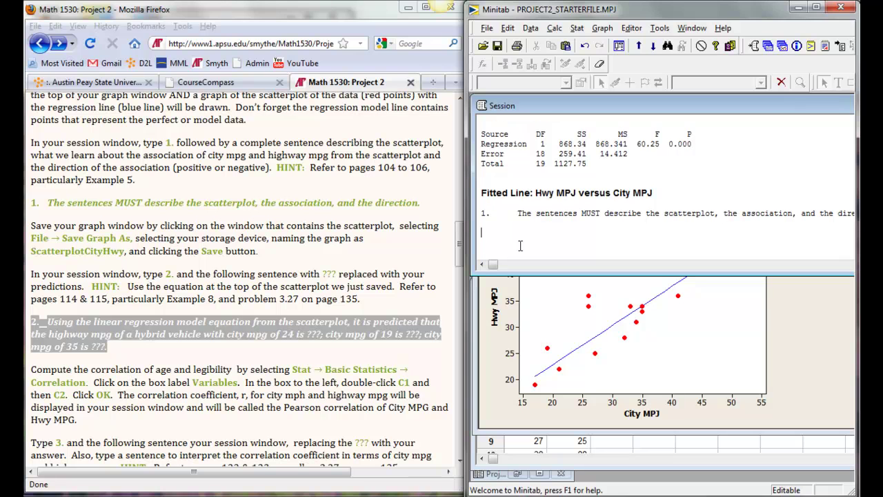
key("Return")
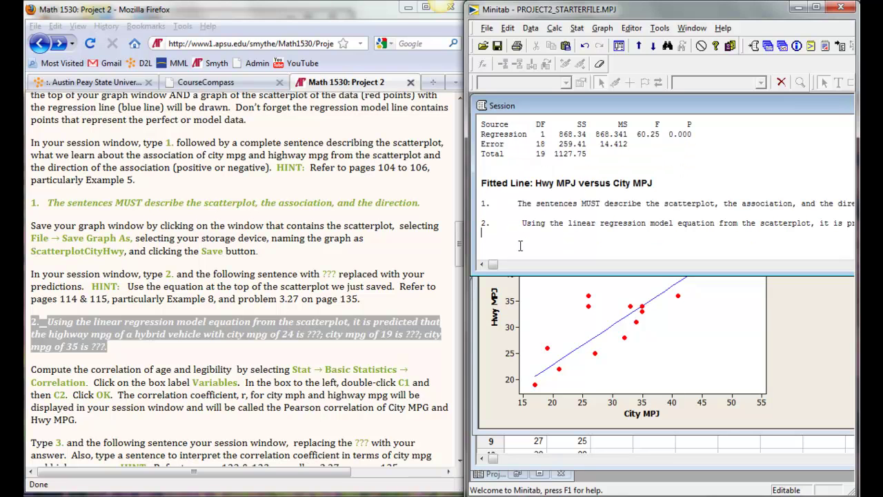
key("Return")
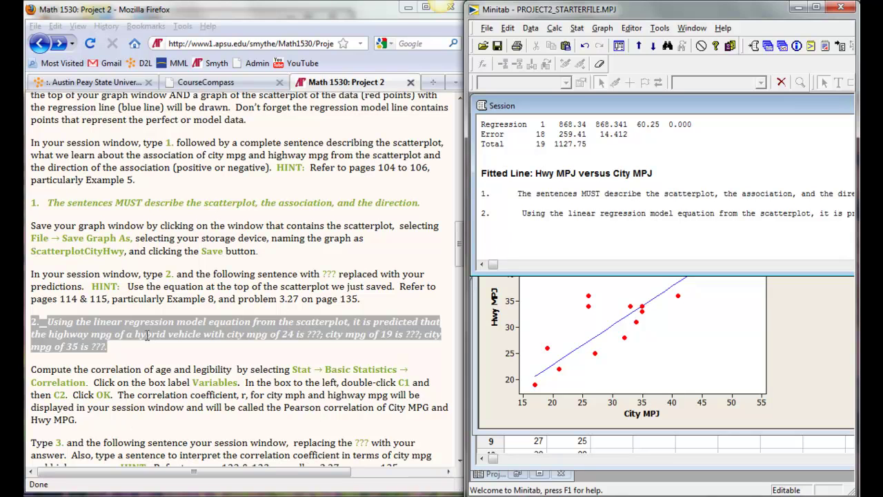
left_click(133, 382)
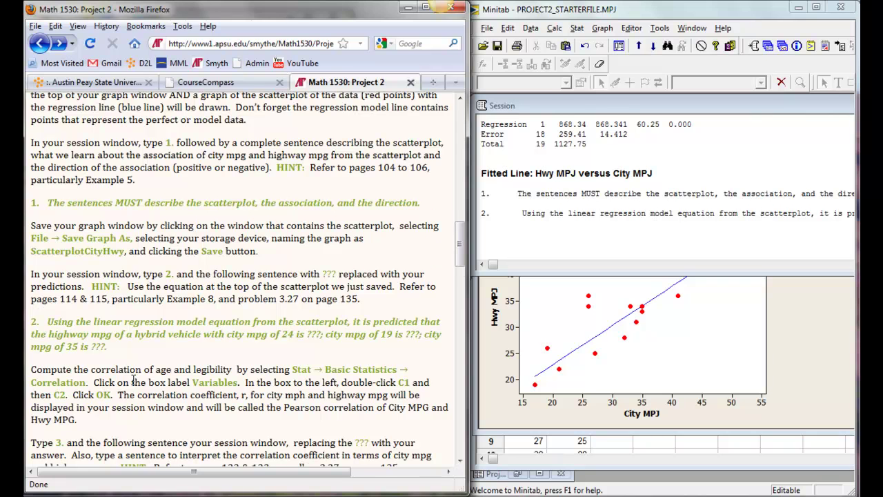
scroll(133, 382, "down", 4)
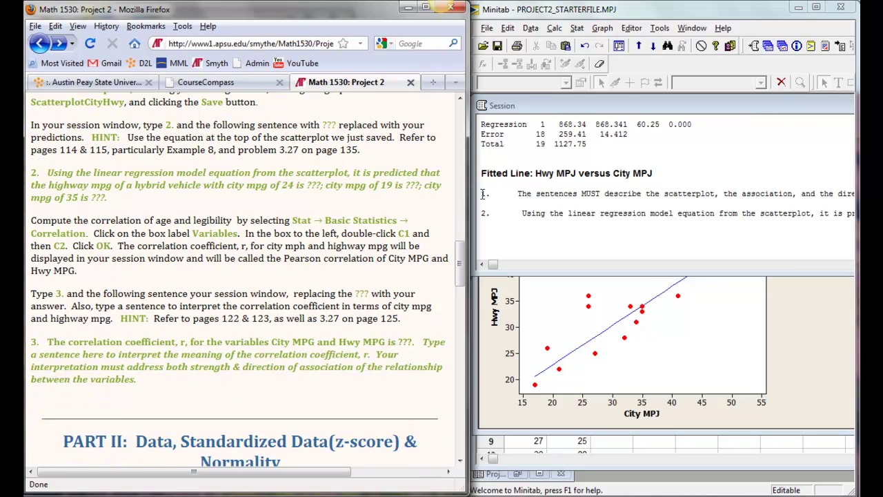
Step: Correlate City MPJ with Hwy MPJ, giving Pearson r = 0.877 and P-Value 0.000
left_click(542, 239)
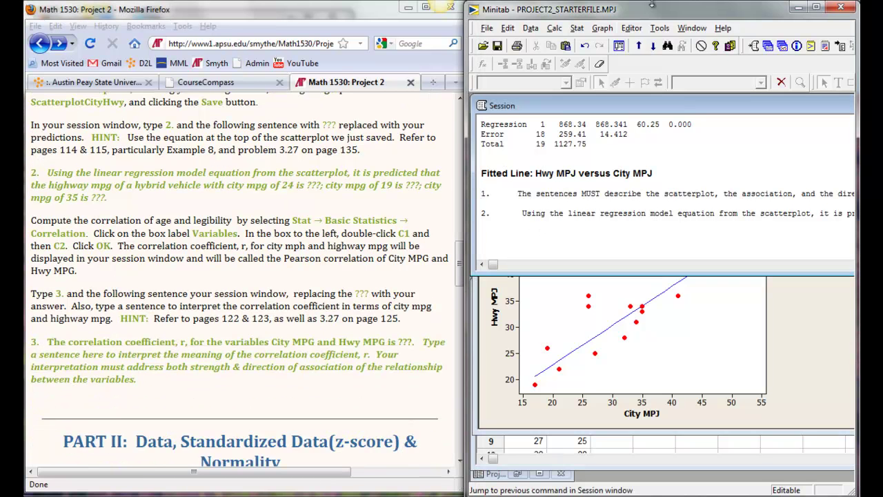
left_click(578, 28)
mouse_move(588, 46)
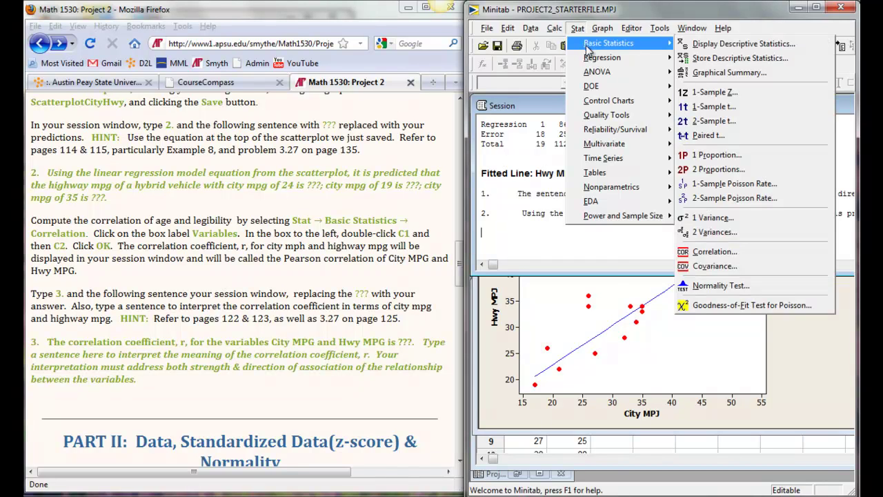
left_click(774, 251)
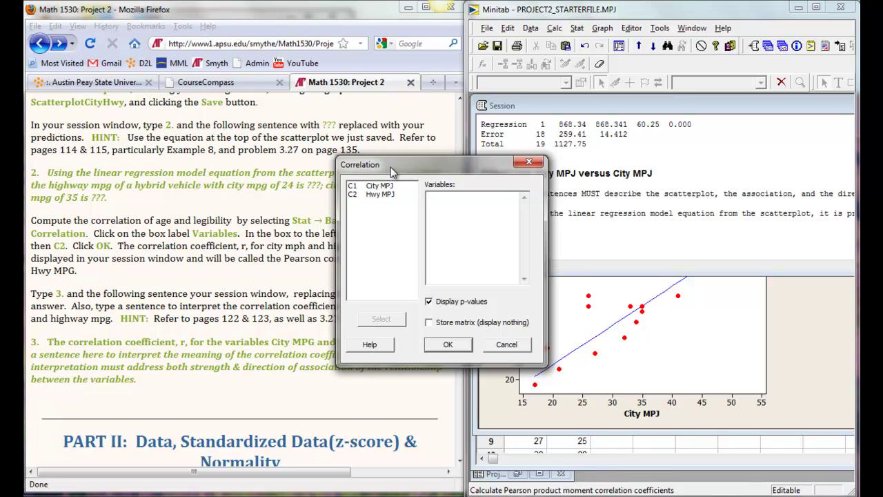
left_click_drag(396, 172, 522, 171)
left_click(590, 221)
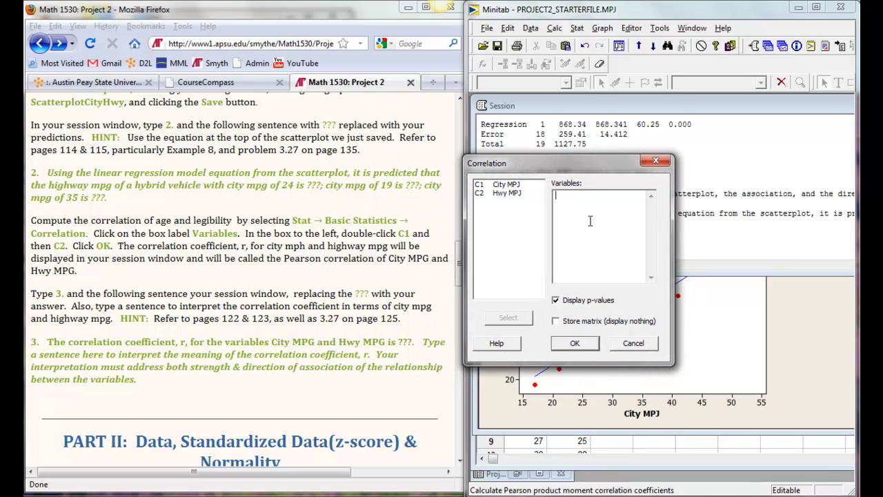
double_click(498, 185)
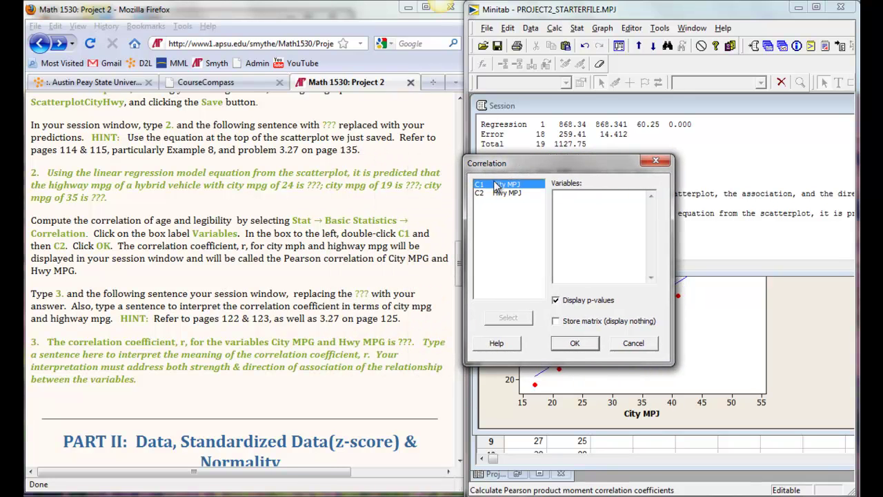
double_click(497, 194)
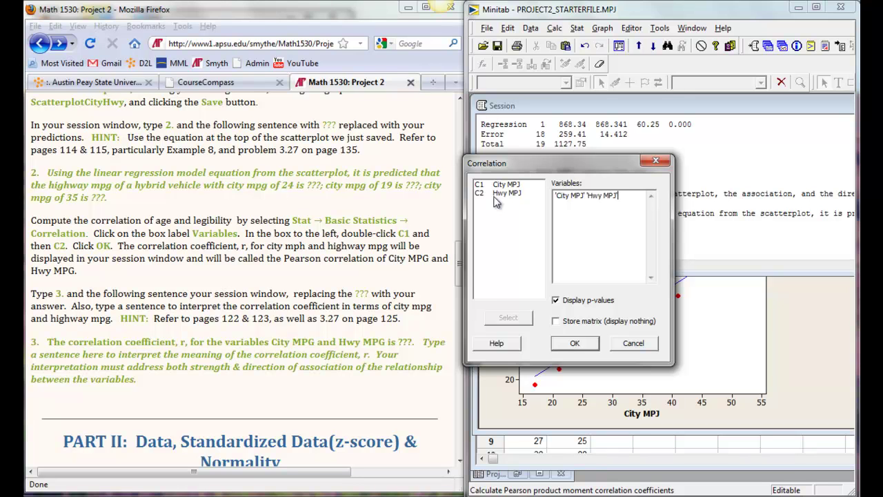
left_click(575, 343)
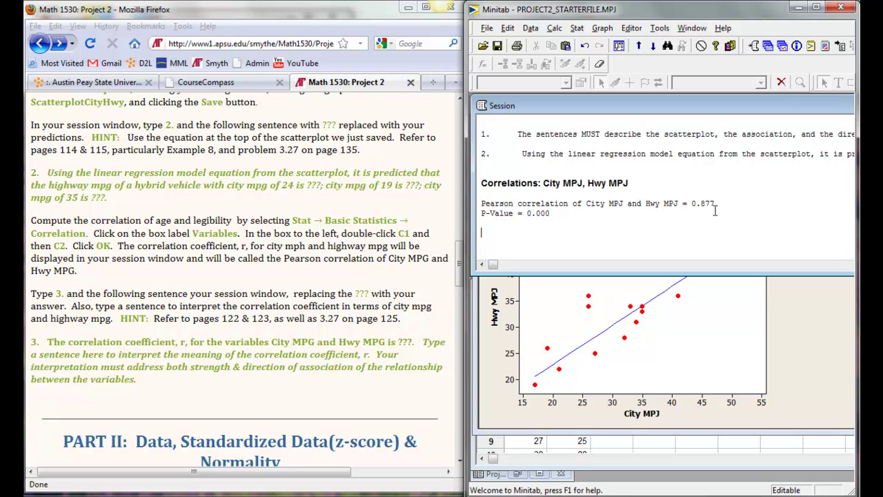
Step: Paste the question 3 correlation-coefficient sentence beneath the correlation output, adding a blank line
left_click_drag(151, 383, 39, 339)
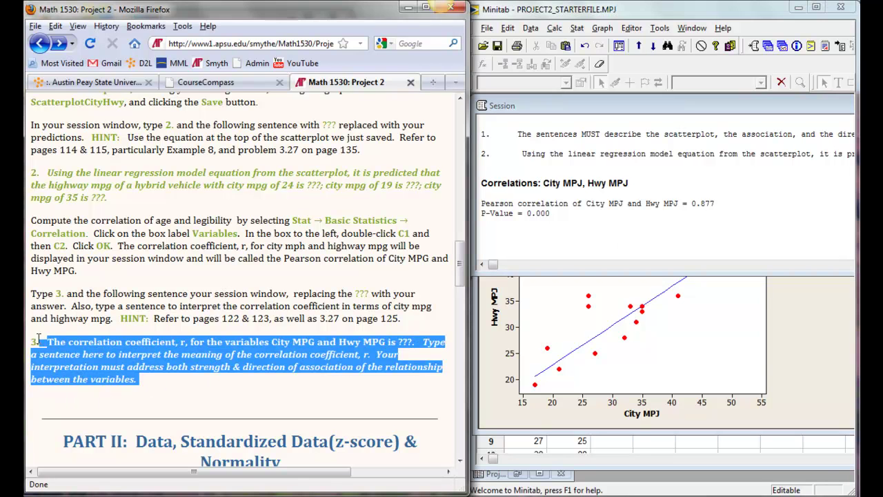
key("ctrl+c")
left_click(494, 240)
key("ctrl+v")
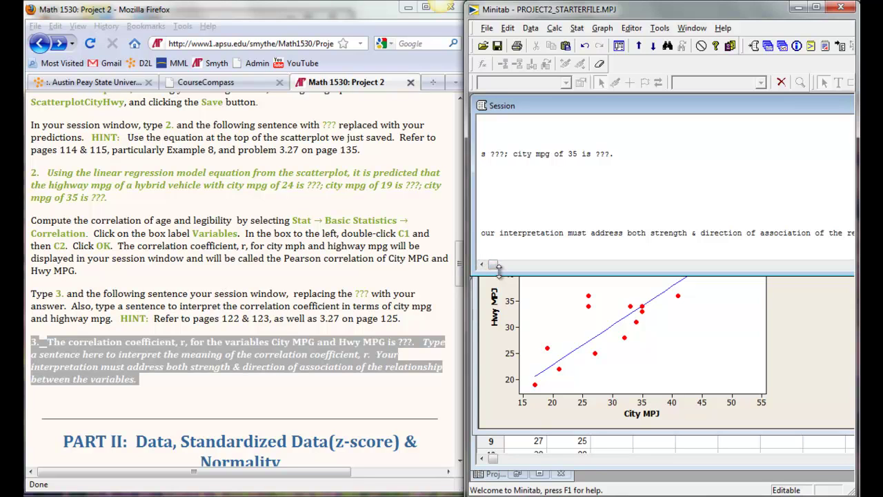
key("Return")
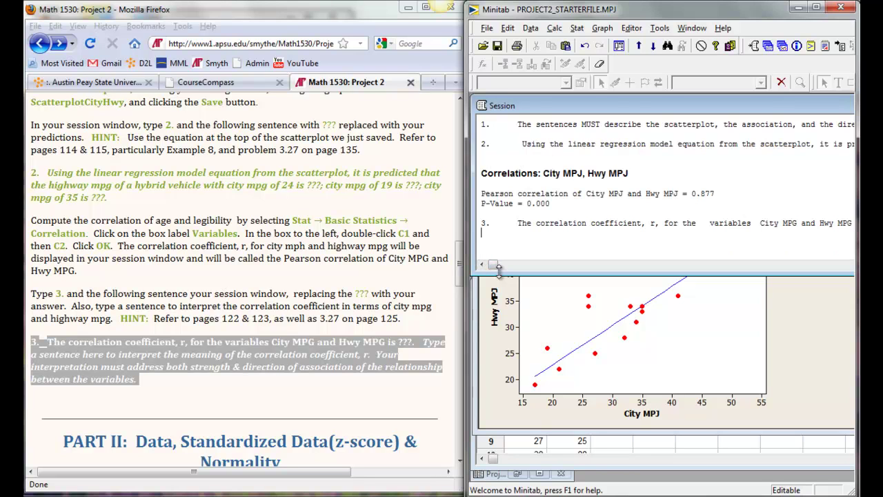
scroll(498, 268, "down", 1)
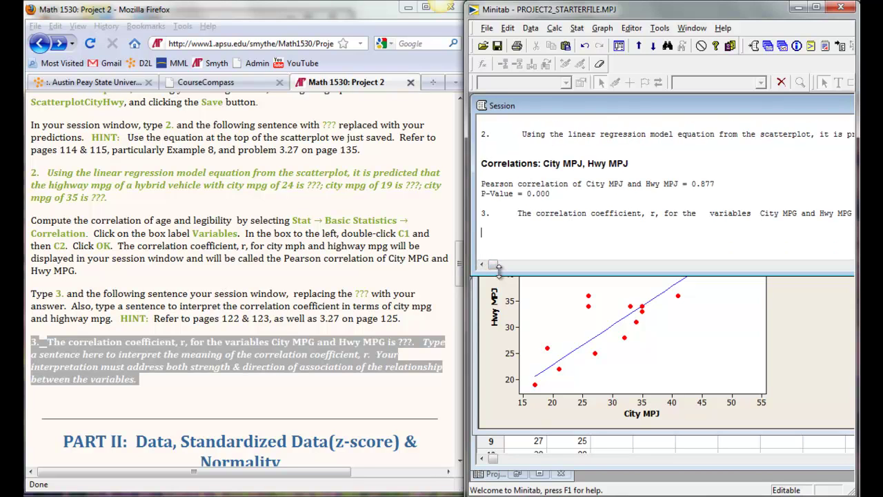
left_click(176, 350)
scroll(176, 350, "down", 7)
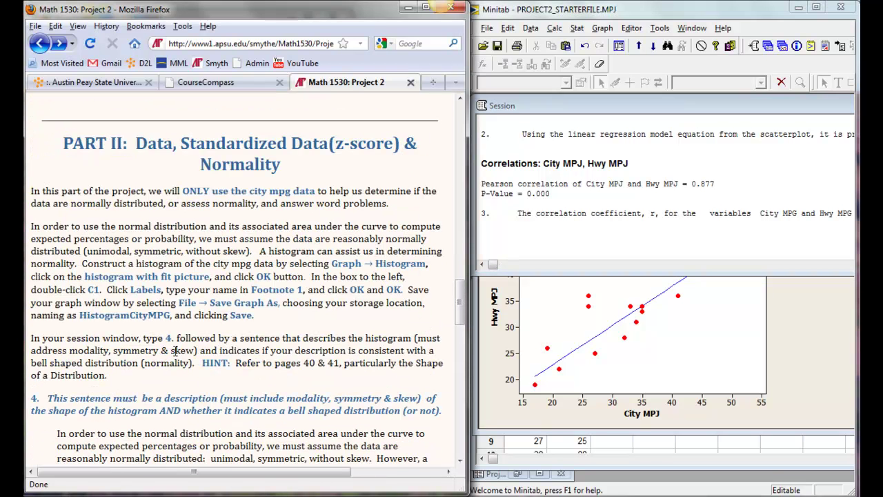
Step: Select the City MPJ column and choose the With Fit histogram type
left_click(538, 441)
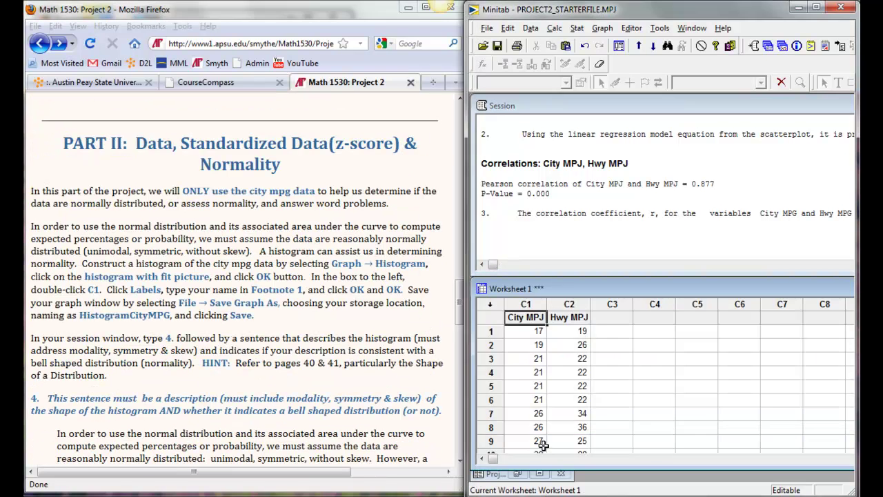
left_click(525, 303)
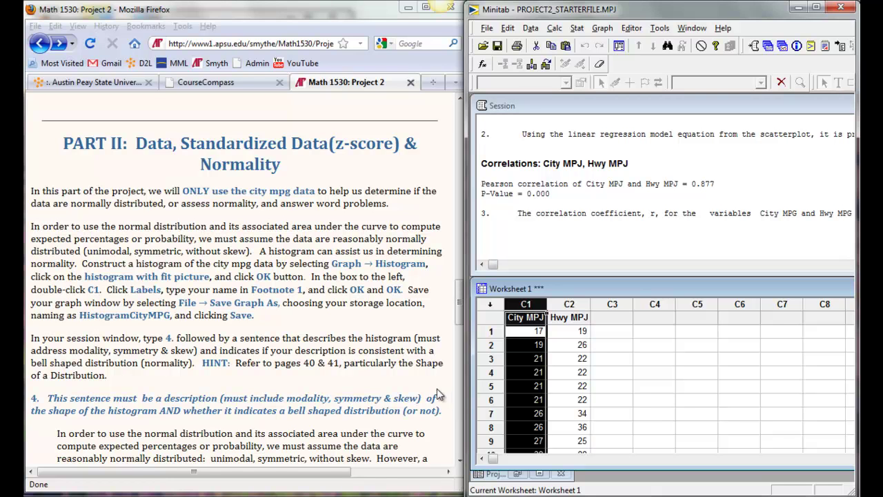
left_click(530, 233)
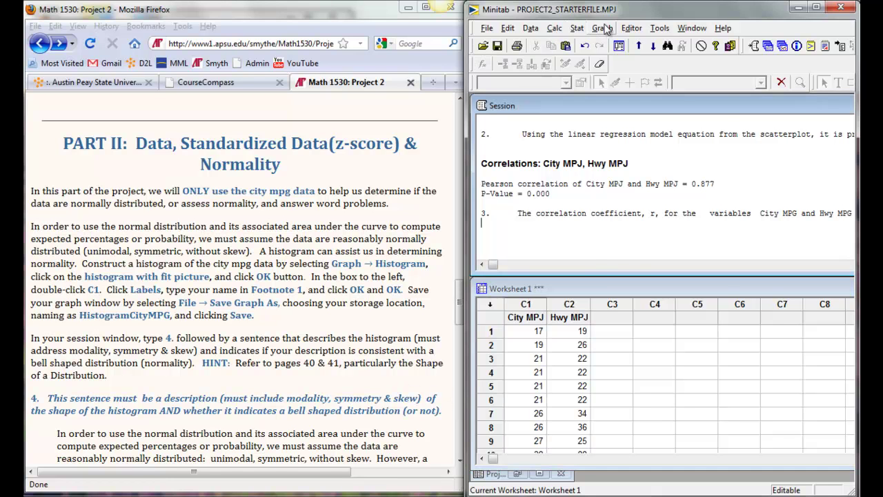
left_click(605, 27)
left_click(615, 93)
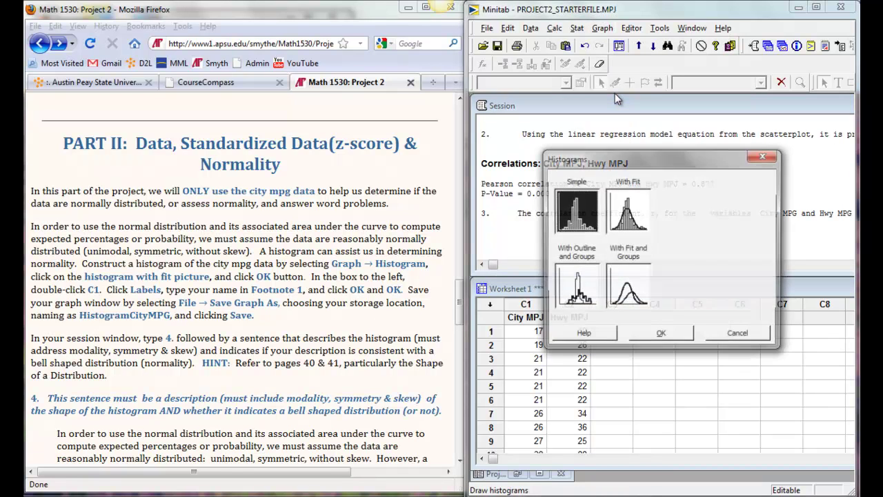
left_click(626, 214)
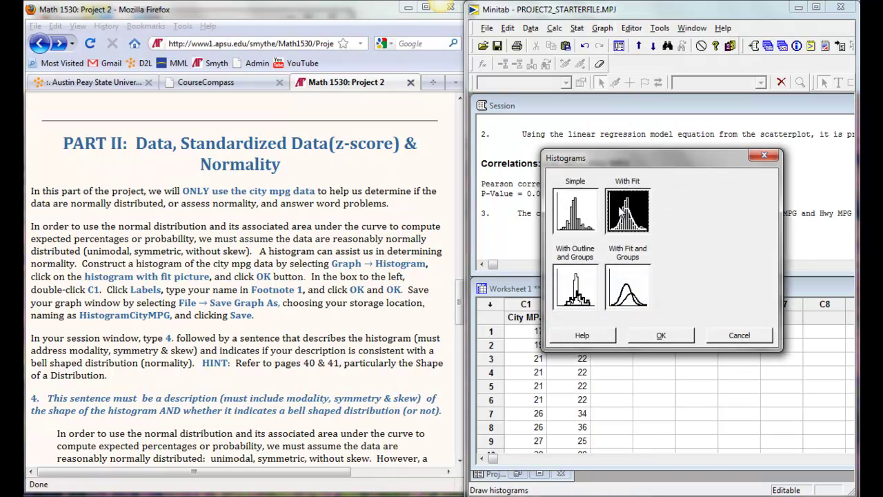
left_click(664, 337)
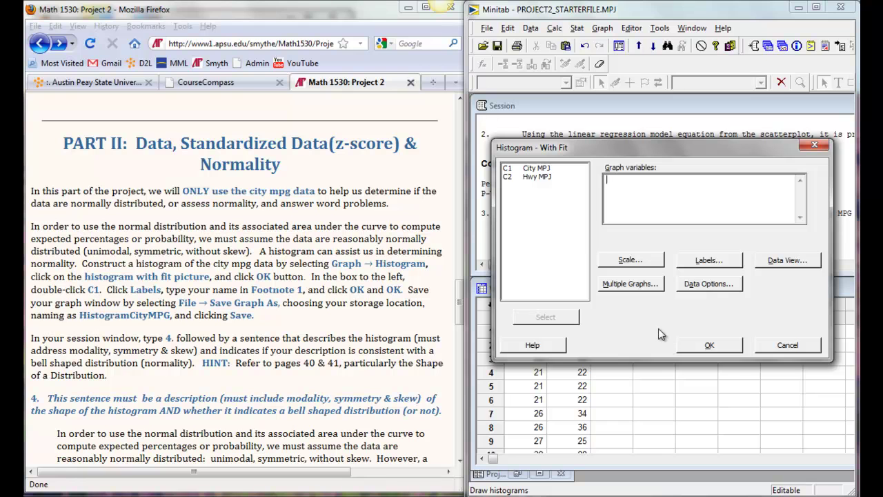
Step: Draw the City MPJ histogram with the student's name as Footnote 1
double_click(530, 170)
left_click(711, 260)
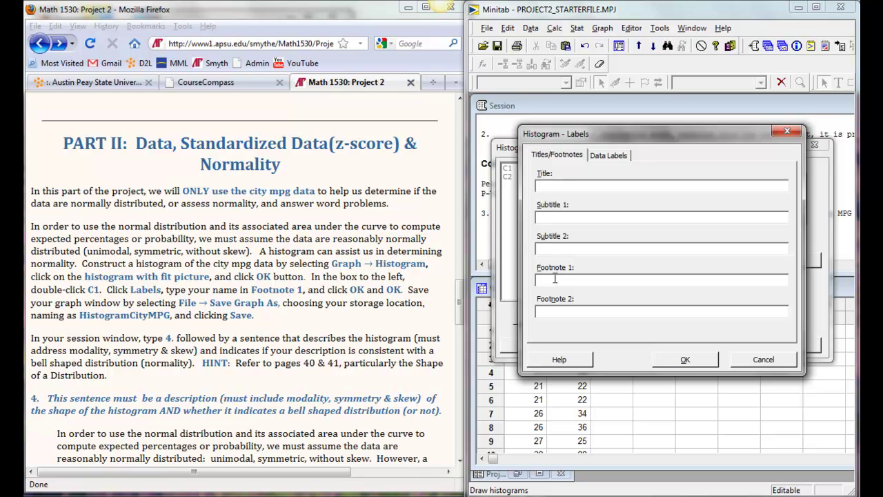
left_click(555, 278)
key("Return")
left_click(725, 347)
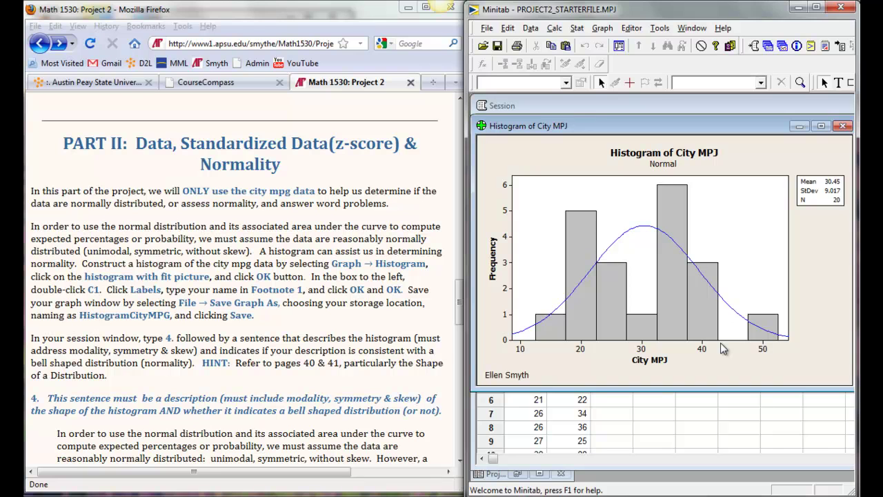
Step: Save the histogram as the graph file HistogramCityMPG
left_click(488, 27)
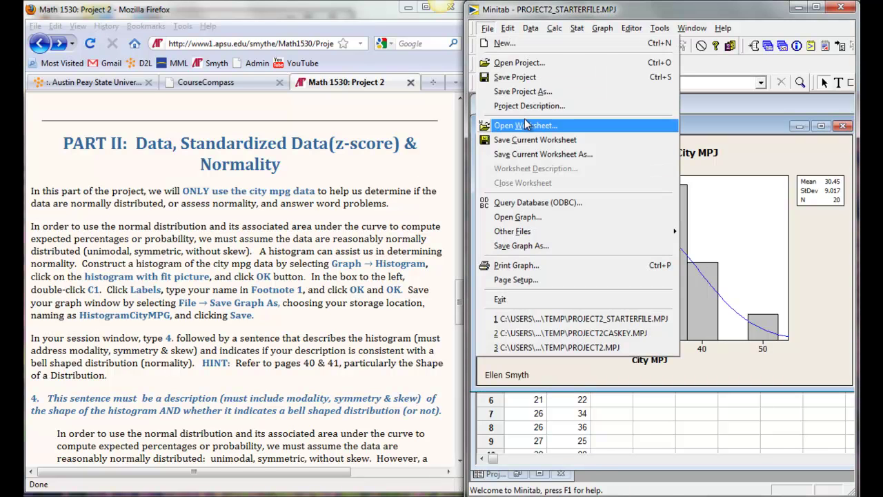
left_click(521, 246)
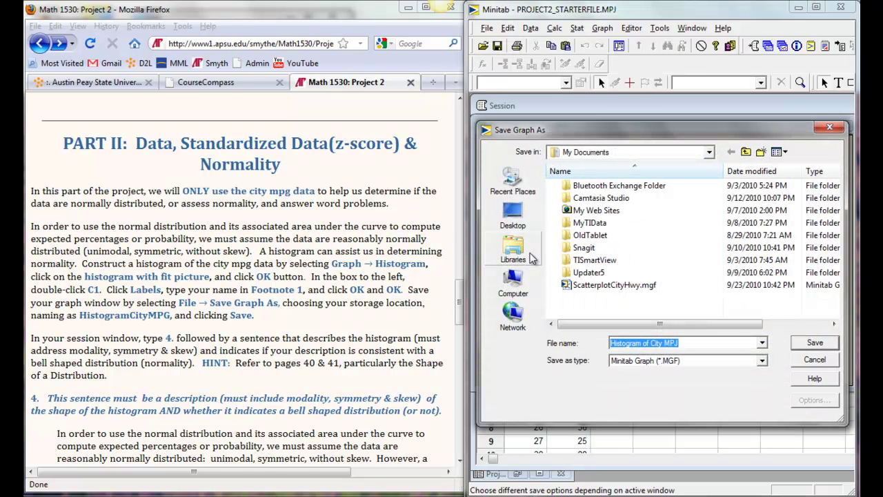
type("HistogramCity")
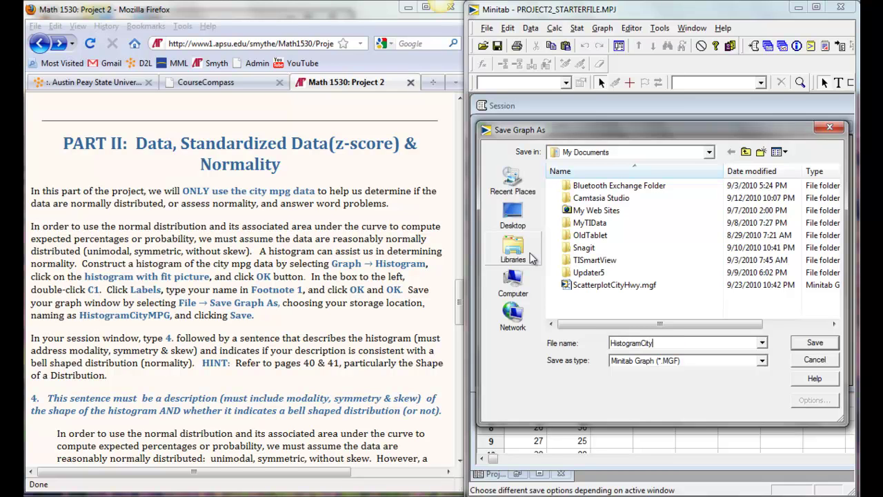
type("MPG")
key("Return")
left_click(392, 424)
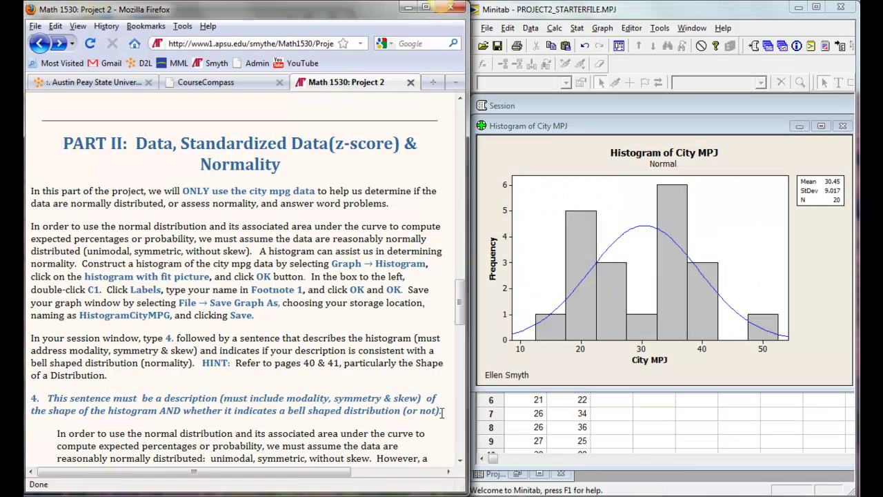
Step: Paste the question 4 histogram-shape sentence into the session window with a line break
left_click_drag(442, 412, 31, 398)
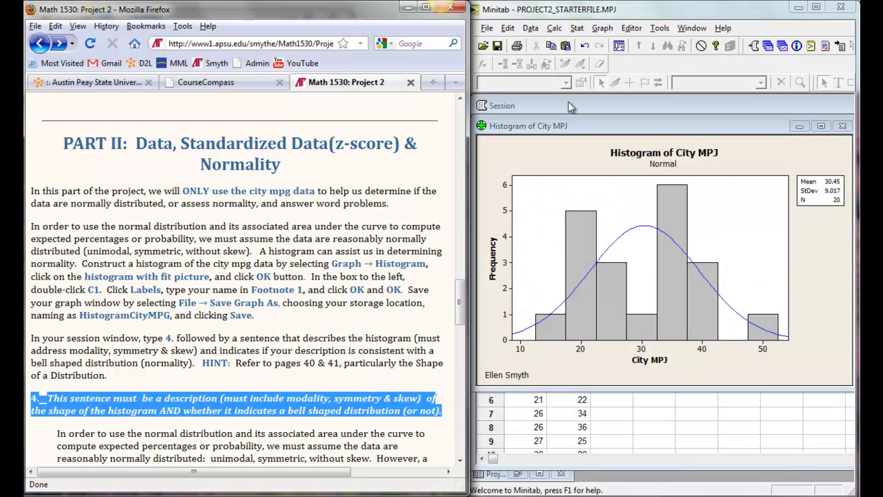
left_click(570, 106)
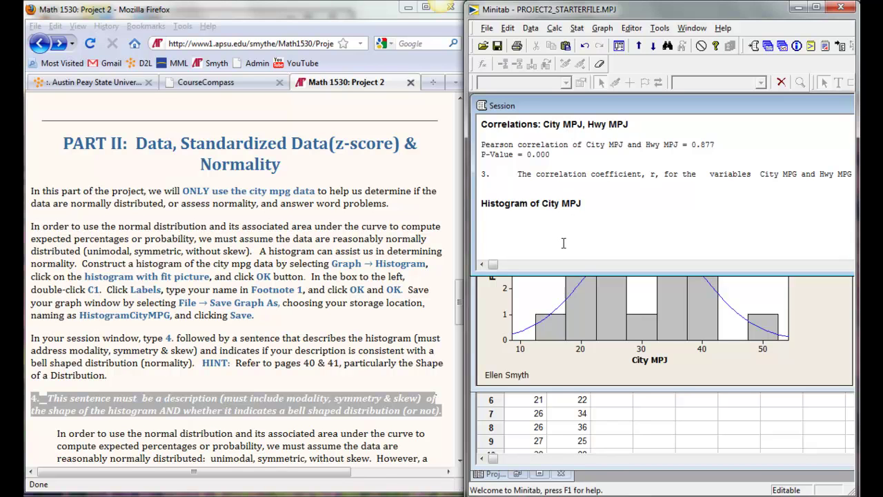
key("ctrl+v")
key("Return")
key("Return")
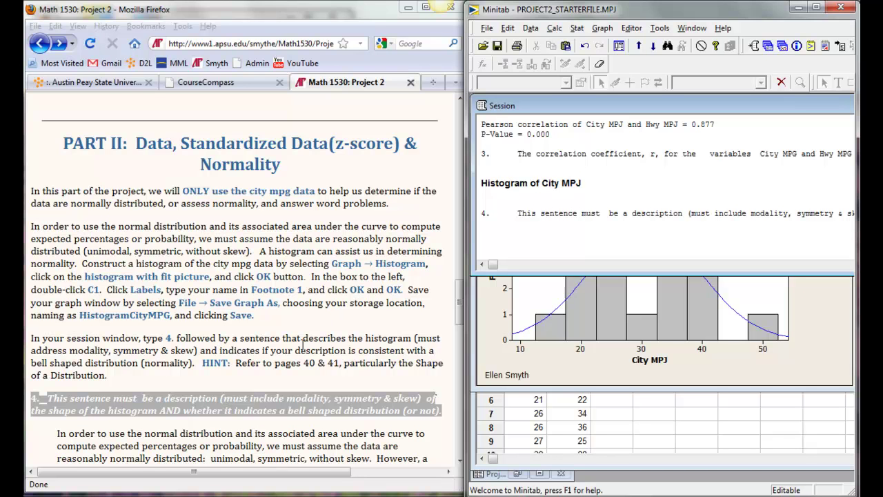
left_click(303, 345)
Step: Make a single normal probability plot of City MPJ, footnoted with the student's name
scroll(288, 370, "down", 6)
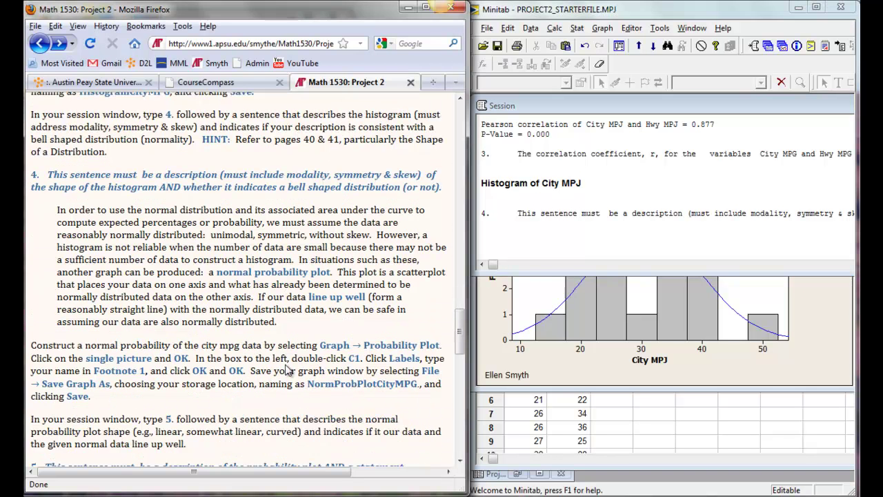
scroll(289, 371, "down", 2)
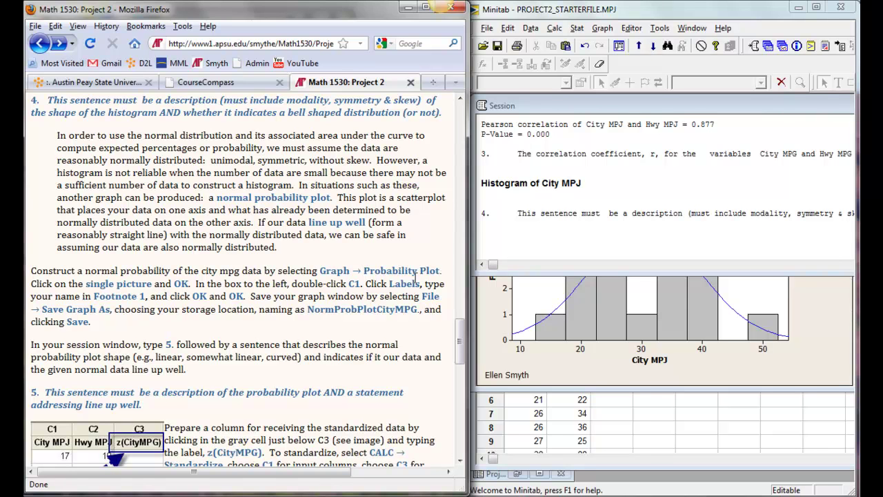
left_click(603, 28)
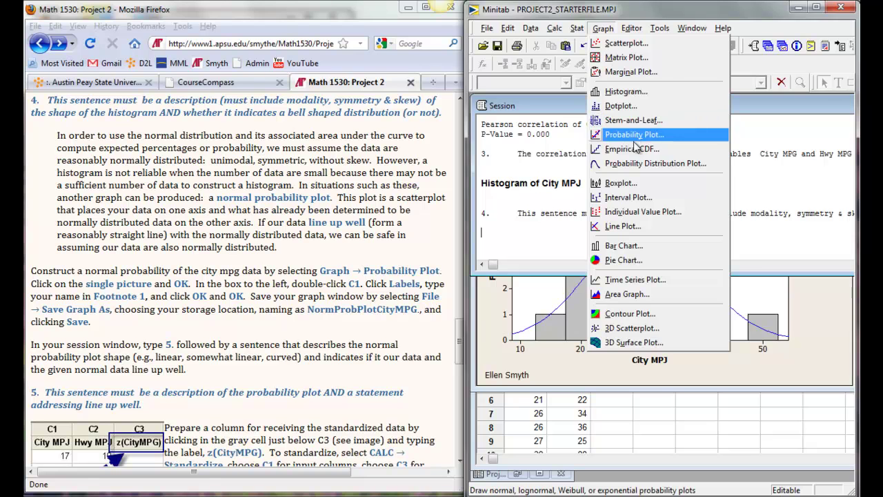
left_click(629, 134)
left_click(673, 295)
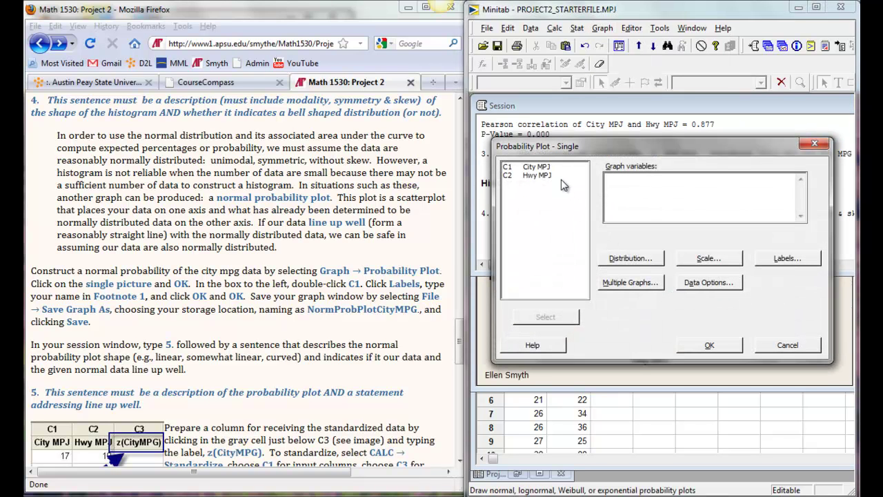
double_click(544, 169)
left_click(788, 258)
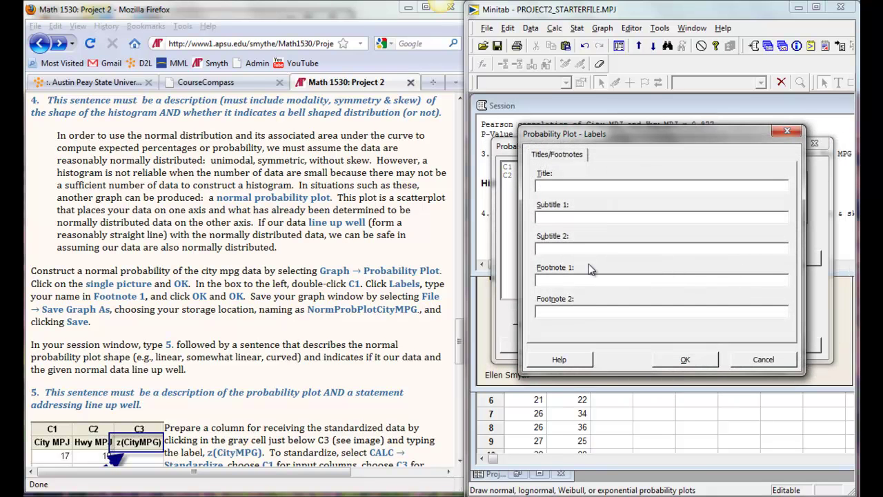
left_click(589, 279)
left_click(686, 359)
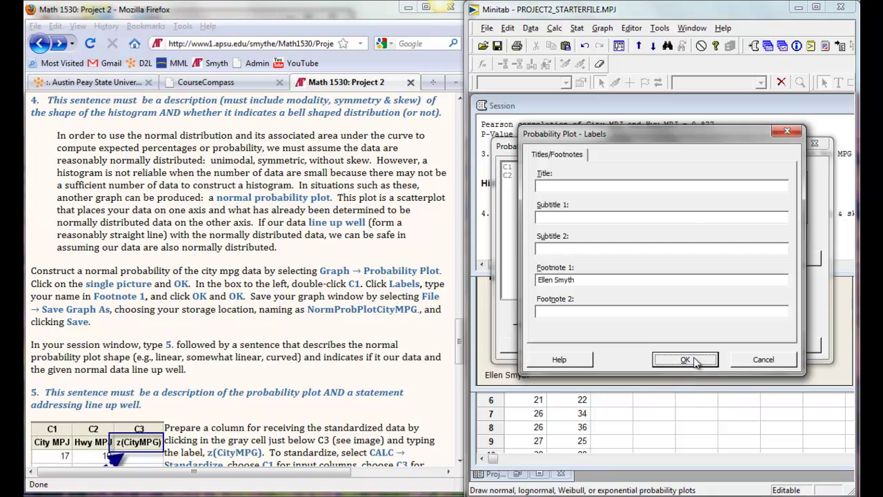
left_click(711, 345)
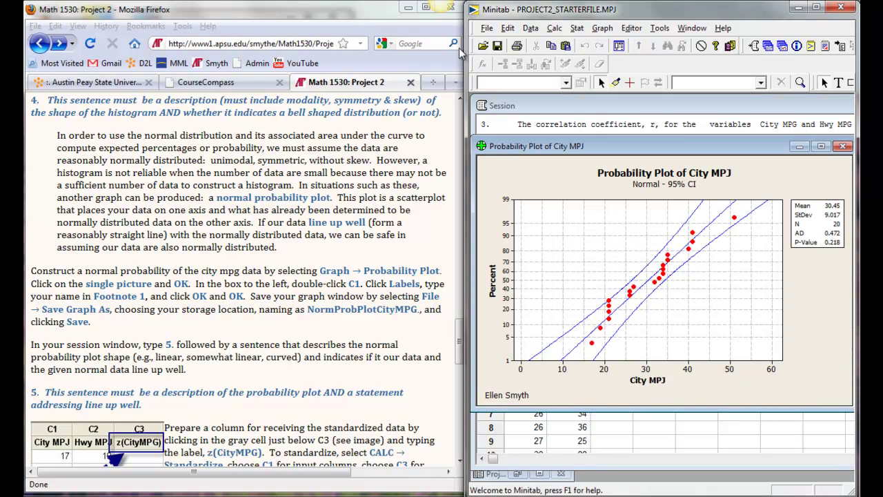
Step: Save the probability plot as graph file NormProbPlotCityMPG and select question 5's sentence
left_click(487, 28)
left_click(536, 246)
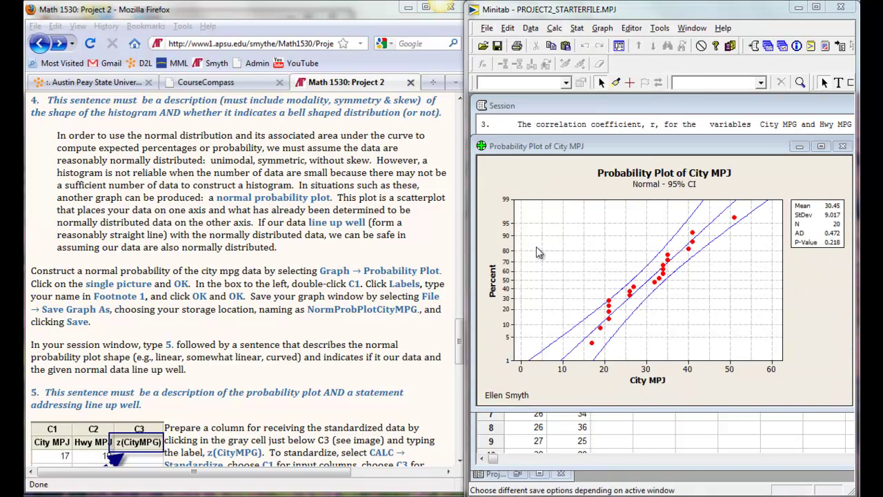
type("NormProbPlotCityMPG")
key("Return")
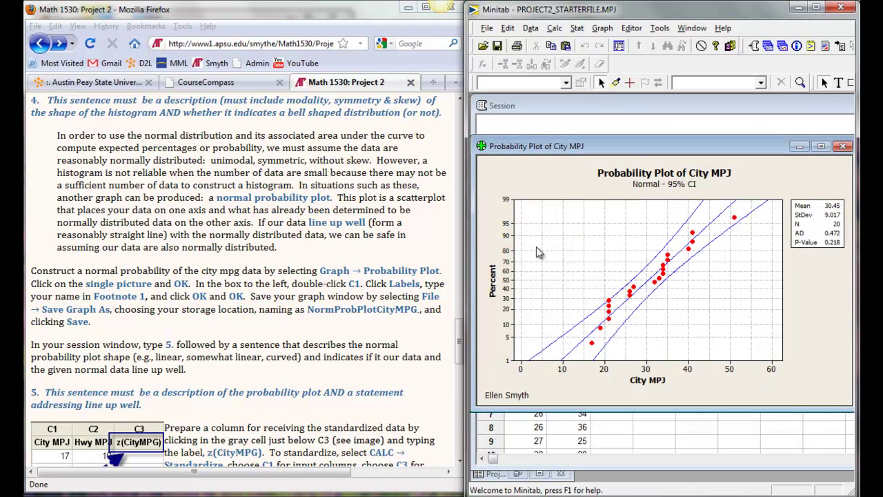
left_click_drag(142, 405, 27, 383)
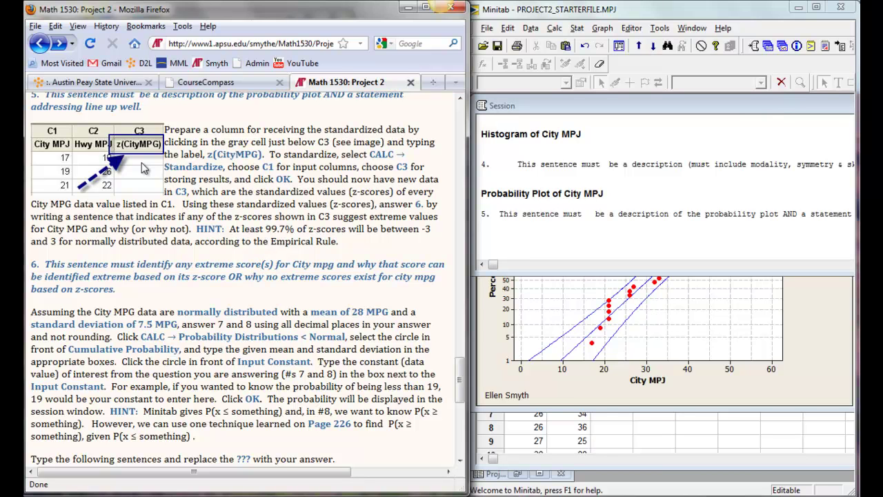
Step: In Worksheet 1, enter the name z(CityMPG) in column C3's name cell
left_click(578, 443)
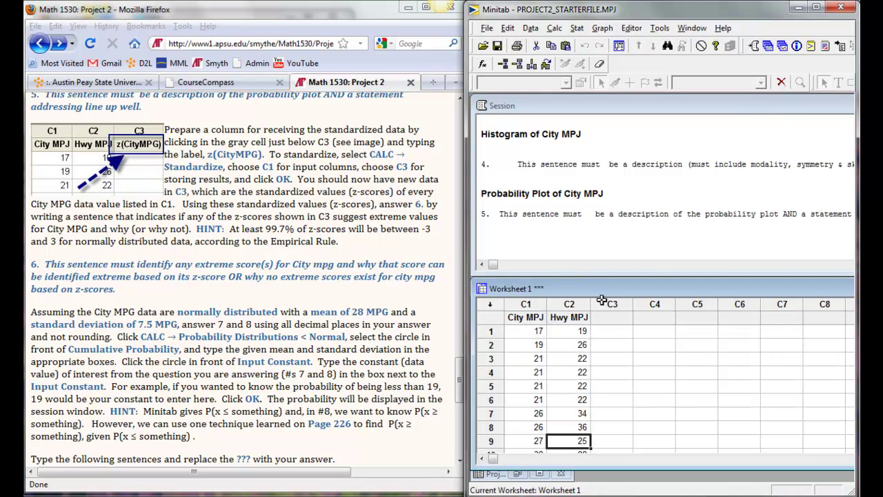
left_click(612, 318)
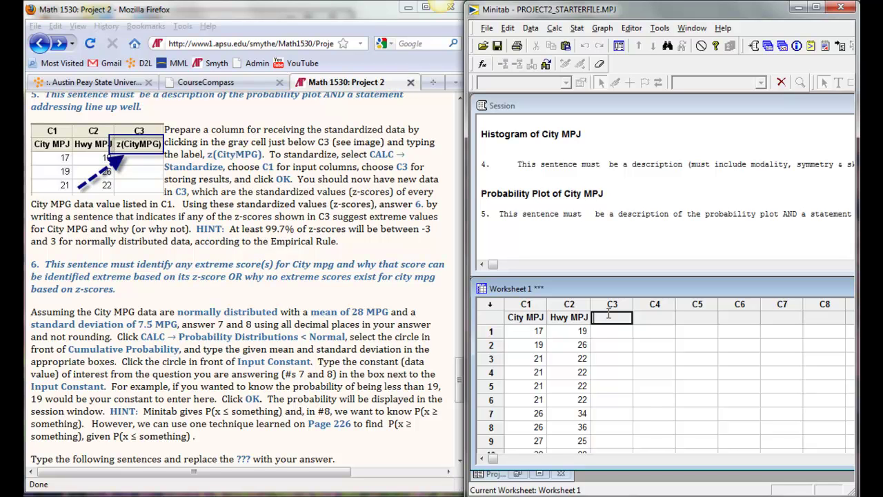
type("z(CityMPG)")
Step: Standardize the City MPJ column (C1) and store the z-scores in column z(CityMPG)
key("Return")
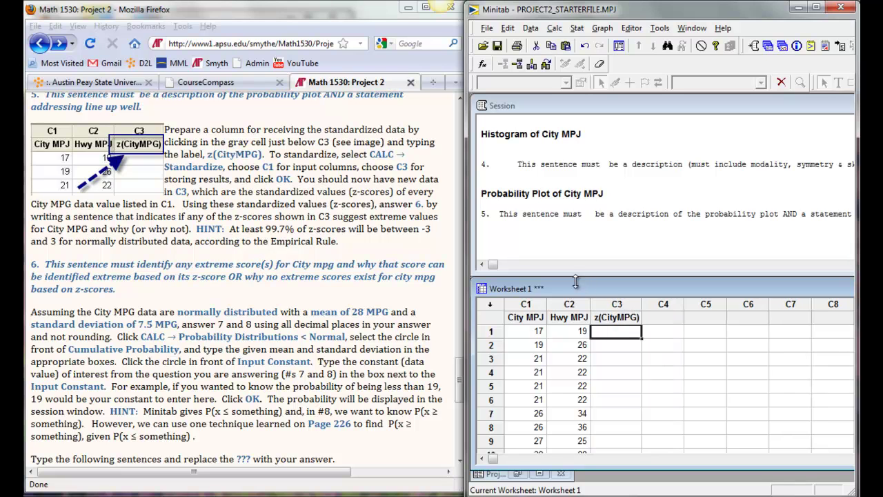
left_click(554, 28)
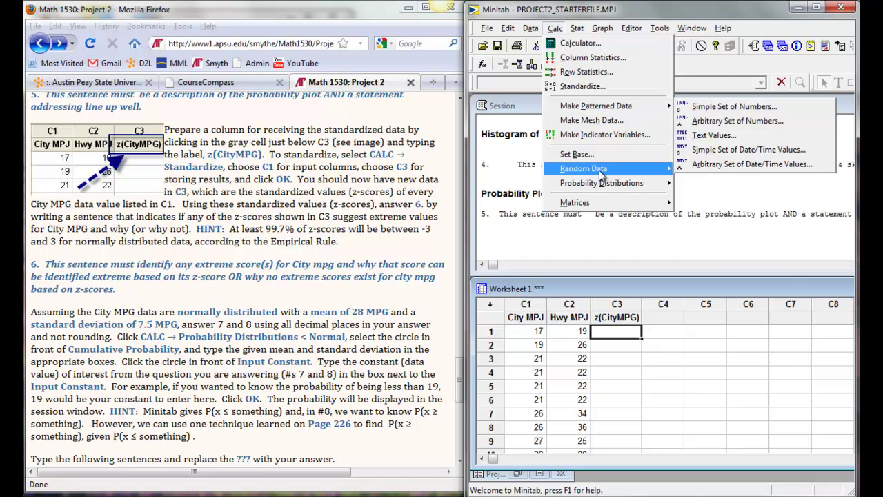
mouse_move(601, 175)
left_click(597, 86)
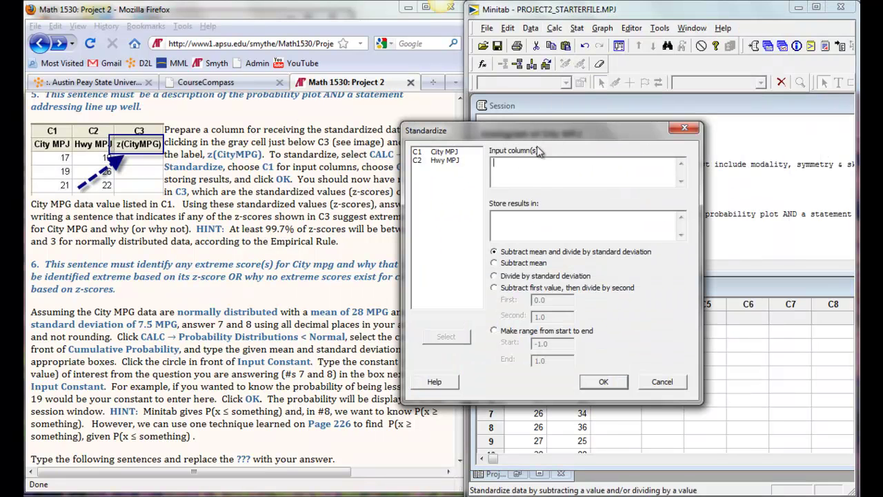
double_click(439, 153)
left_click(525, 229)
double_click(439, 168)
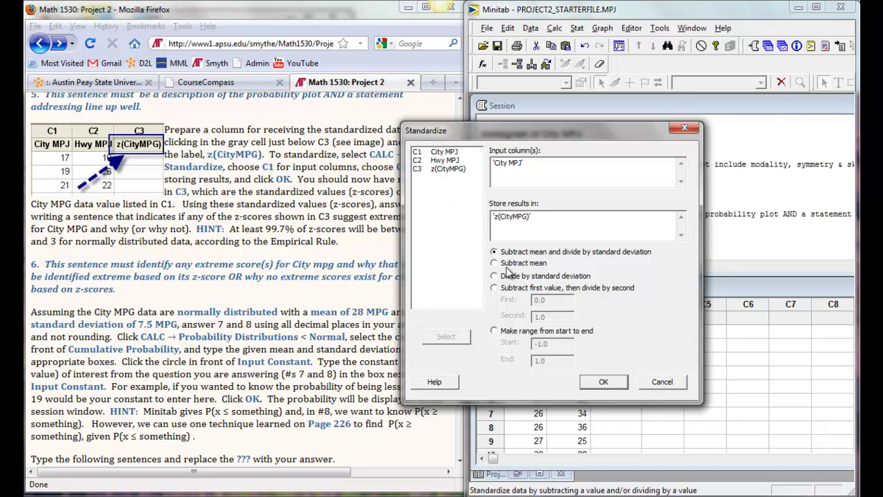
left_click(588, 382)
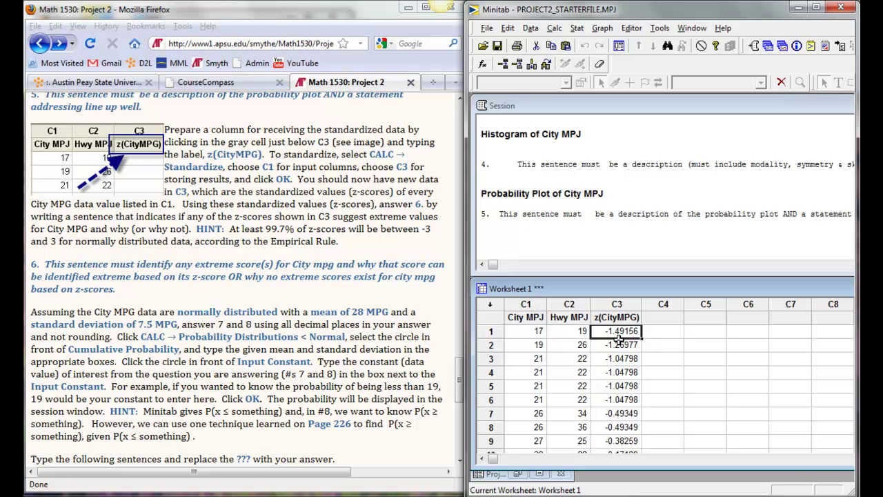
Step: Review the z-scores in column C3, ranging from -1.49156 to 2.27893
left_click(621, 304)
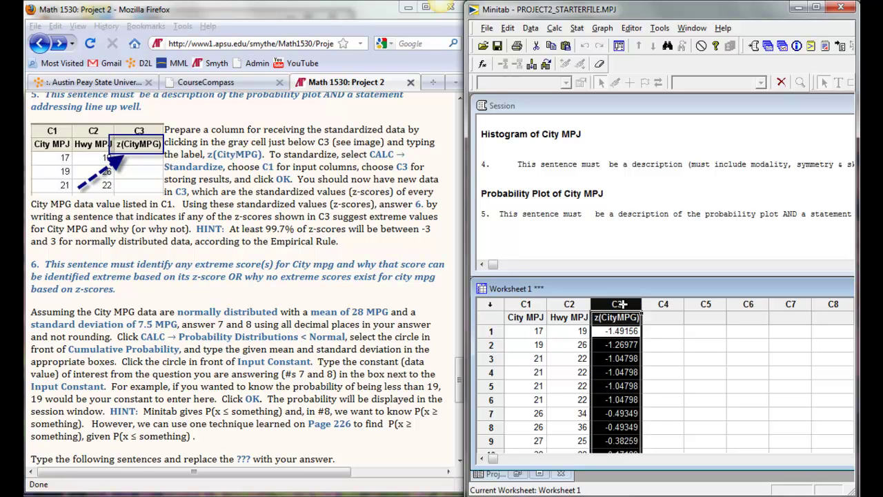
scroll(609, 345, "down", 4)
scroll(609, 345, "up", 4)
scroll(609, 331, "down", 4)
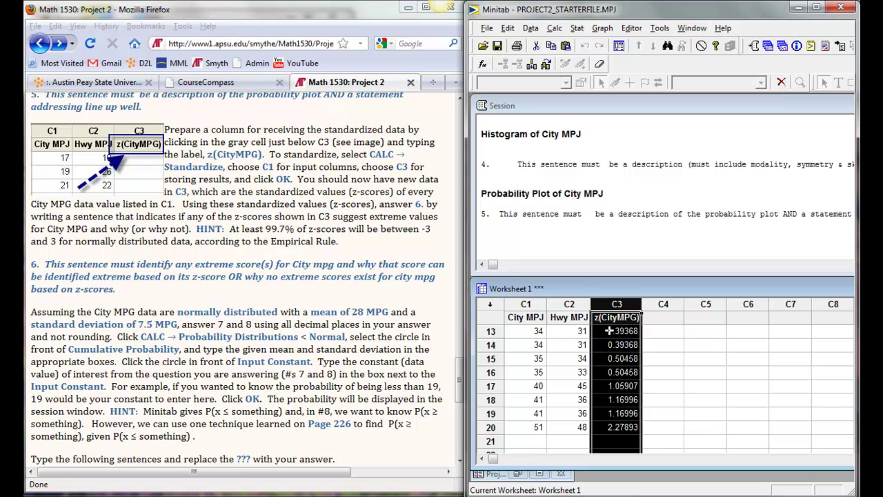
scroll(609, 331, "up", 4)
Step: Paste question 6's sentence on extreme City mpg z-scores into the session window
left_click_drag(127, 297, 30, 262)
key("ctrl+c")
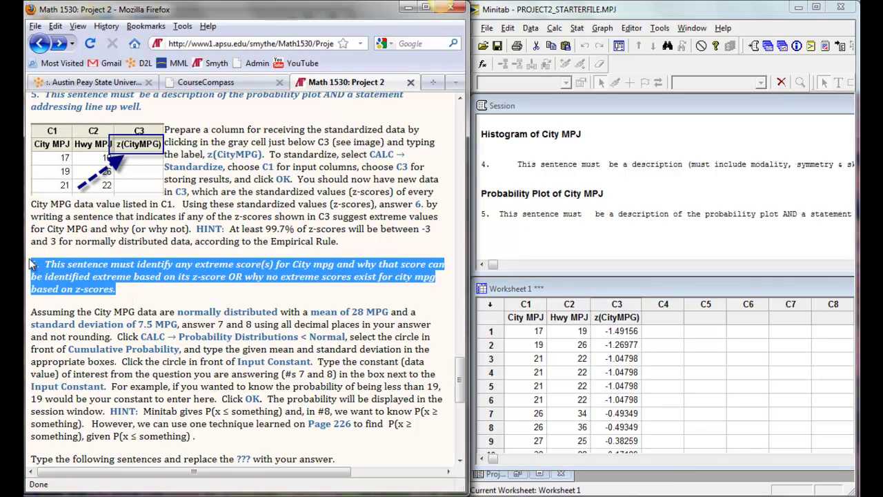
left_click(501, 240)
key("ctrl+v")
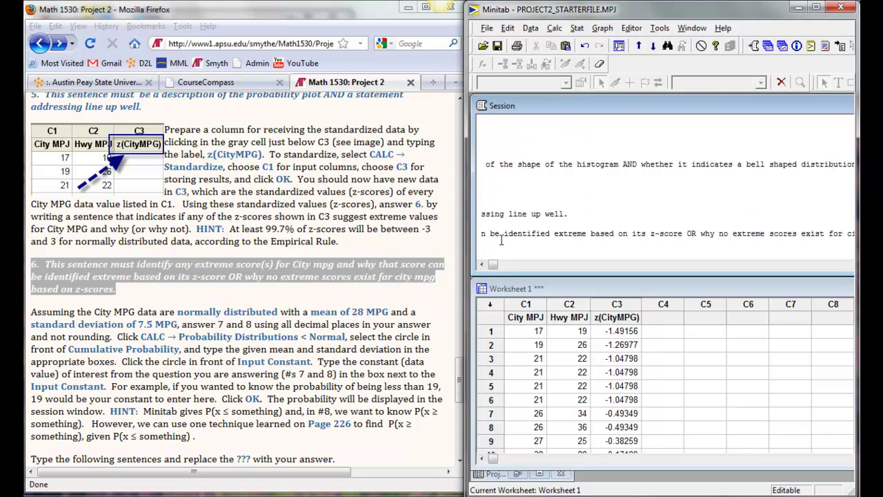
key("Return")
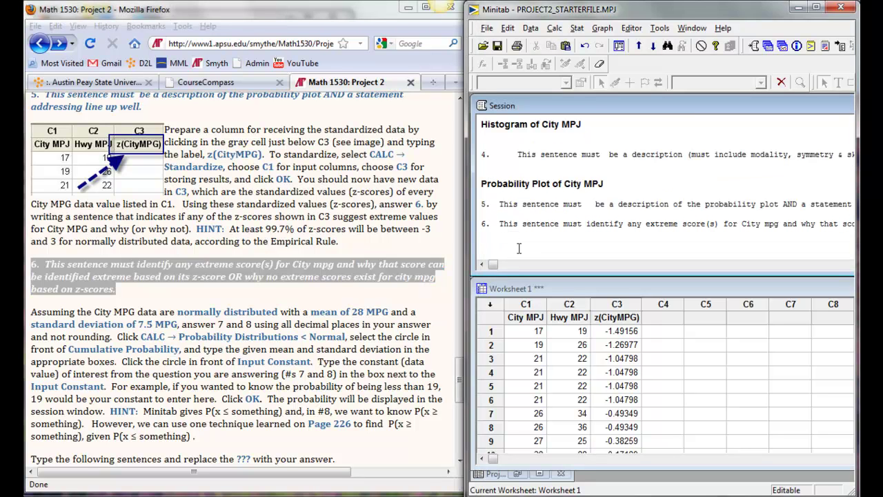
left_click(217, 324)
scroll(260, 312, "down", 4)
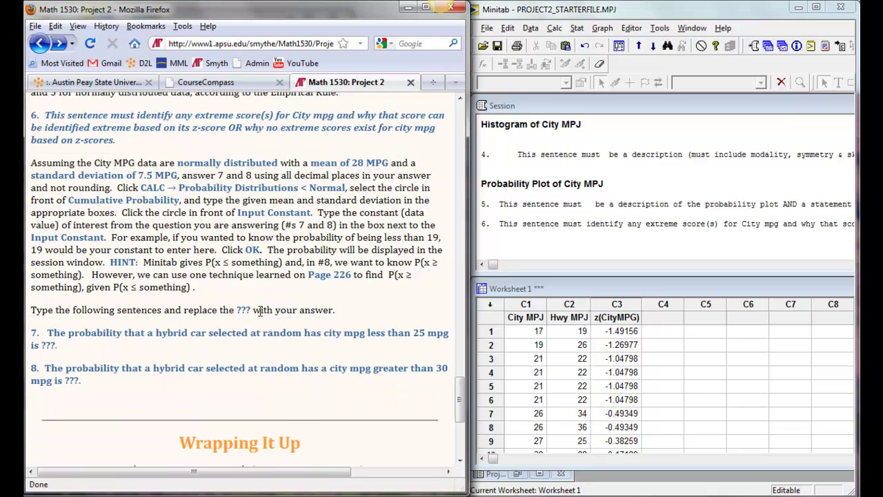
left_click(487, 245)
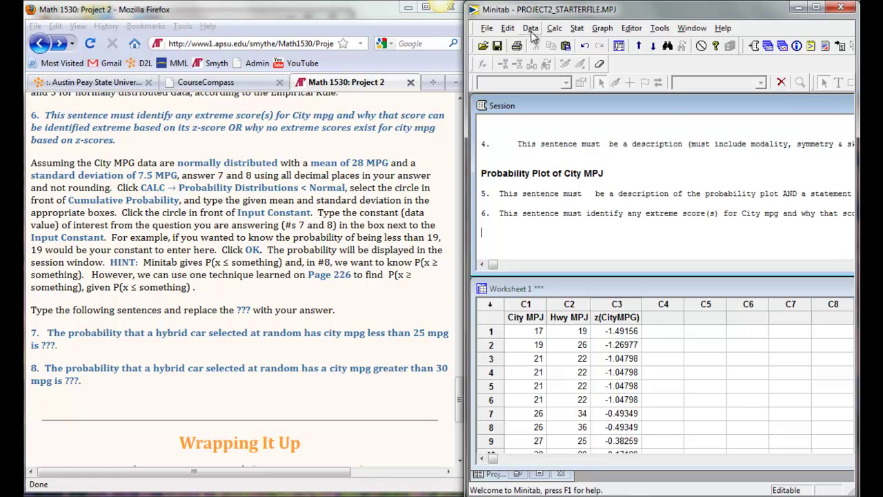
Step: Set up the Normal distribution calculator for cumulative probability with mean 28 and standard deviation 7.5
left_click(554, 30)
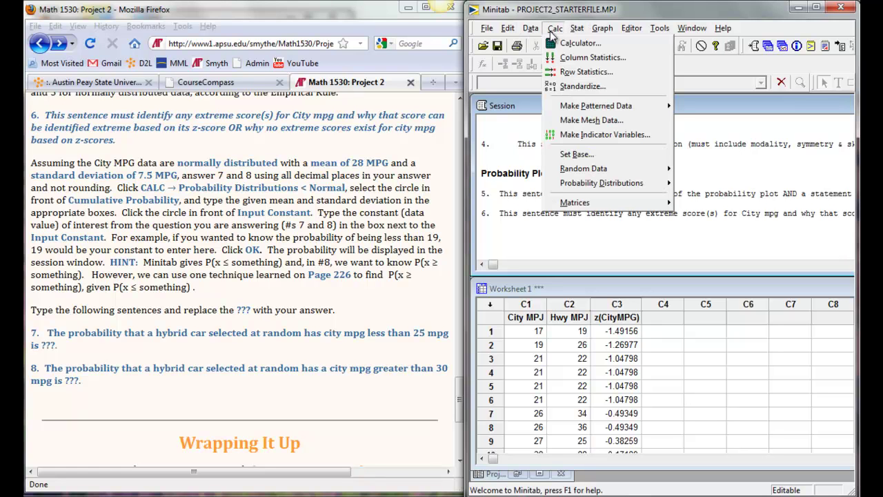
mouse_move(646, 191)
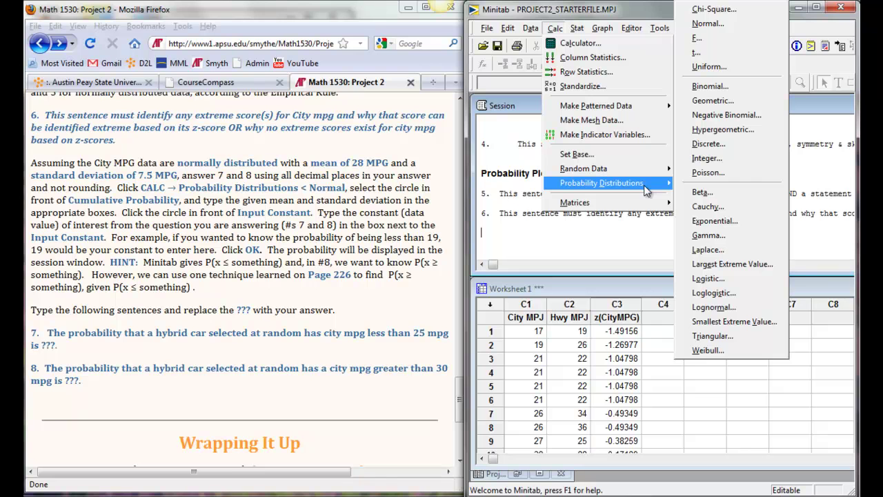
left_click(736, 24)
left_click_drag(396, 152, 547, 155)
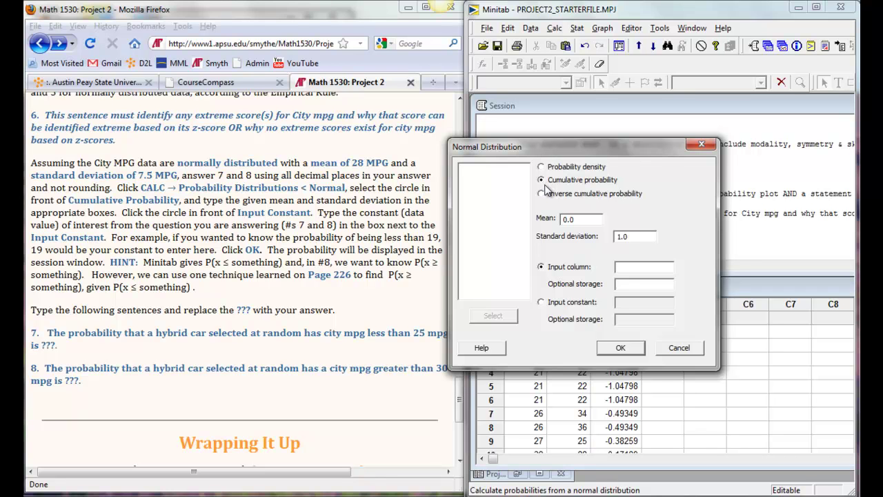
left_click(541, 303)
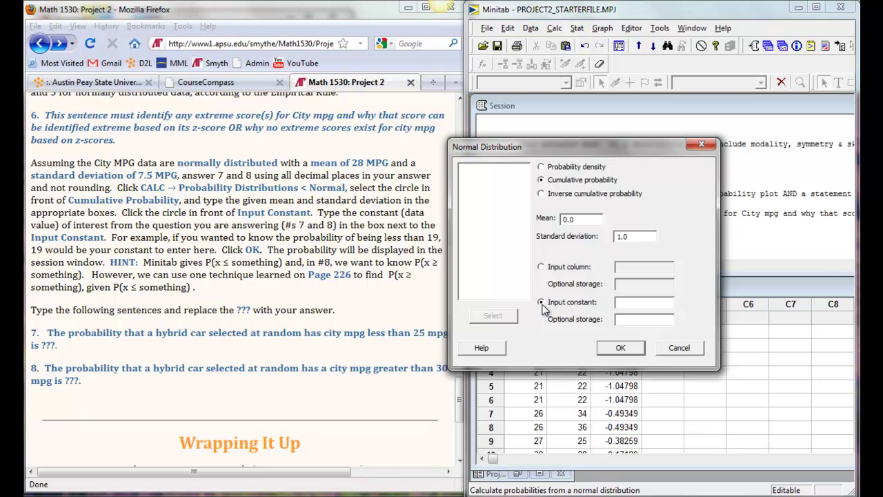
left_click_drag(348, 162, 164, 176)
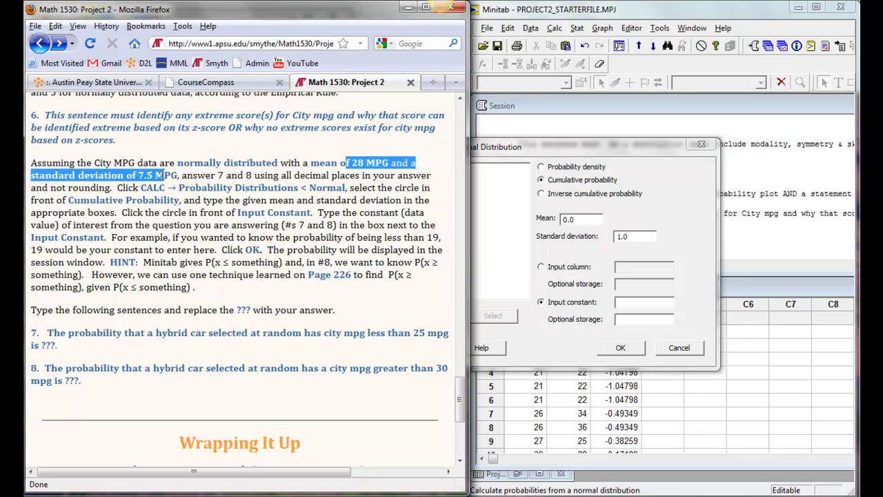
left_click(547, 219)
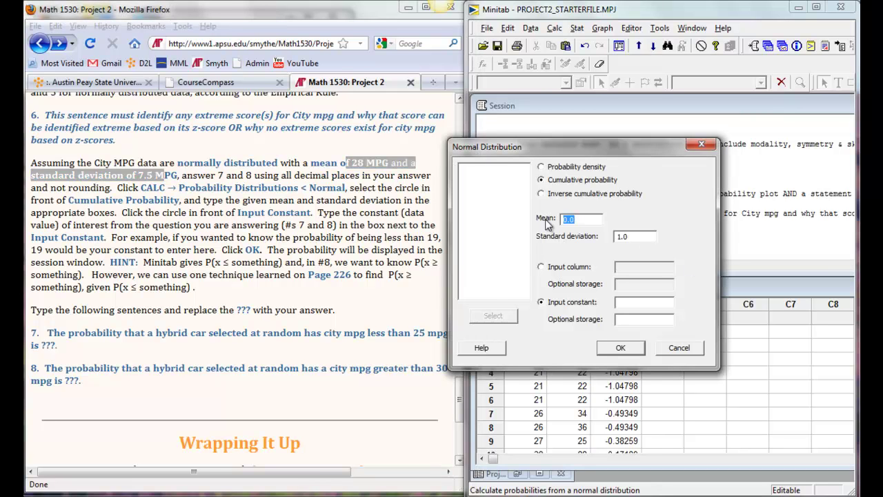
type("28")
key("Tab")
type("7.5")
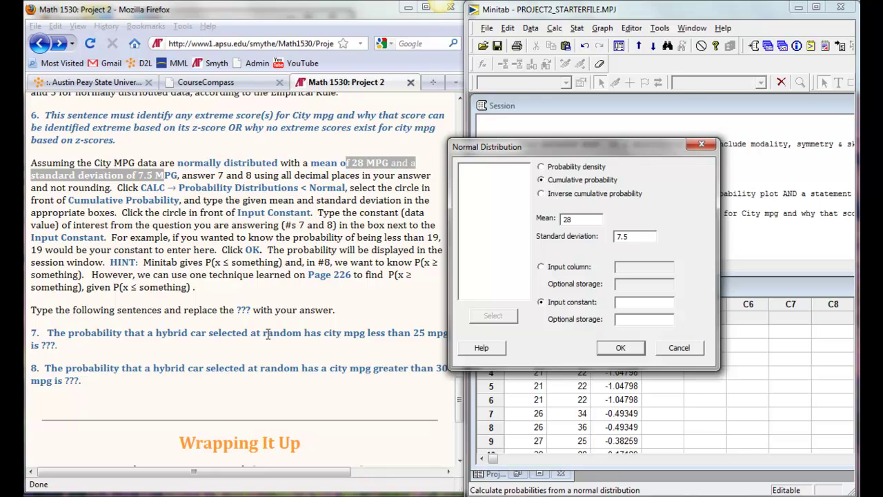
Step: Enter input constant 25 and compute its cumulative probability, 0.344578
left_click(268, 335)
left_click_drag(362, 333, 396, 338)
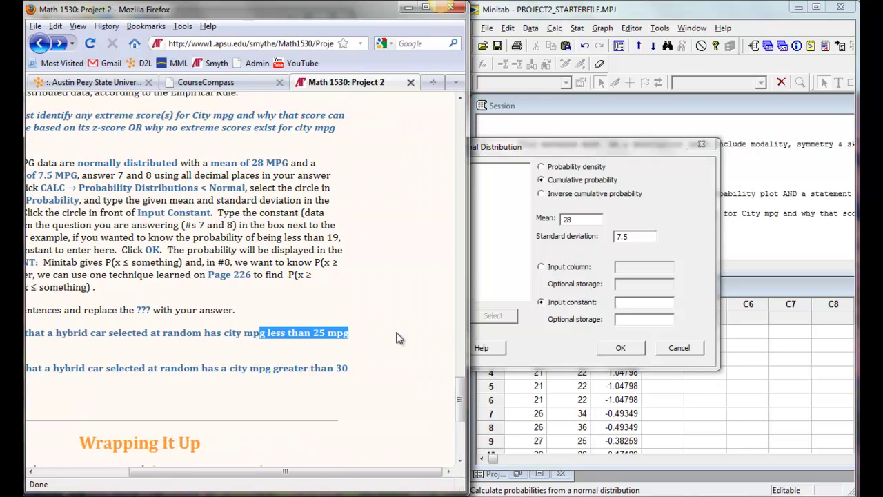
left_click(635, 304)
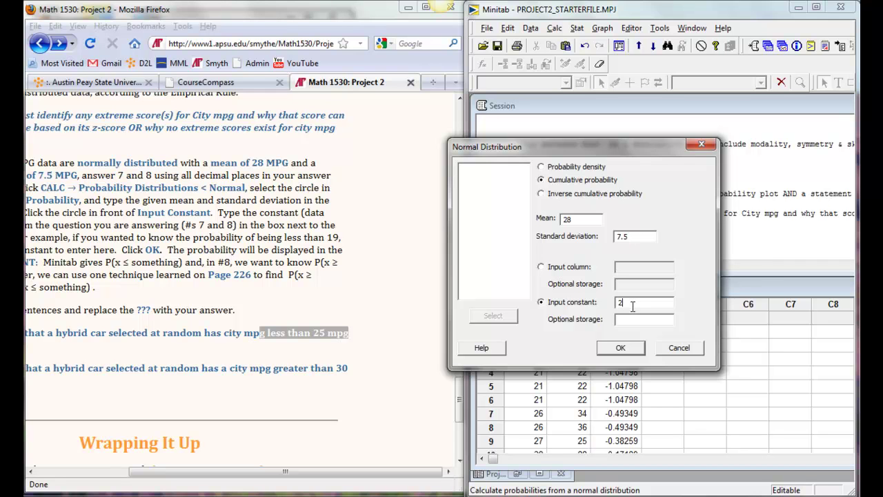
left_click(618, 348)
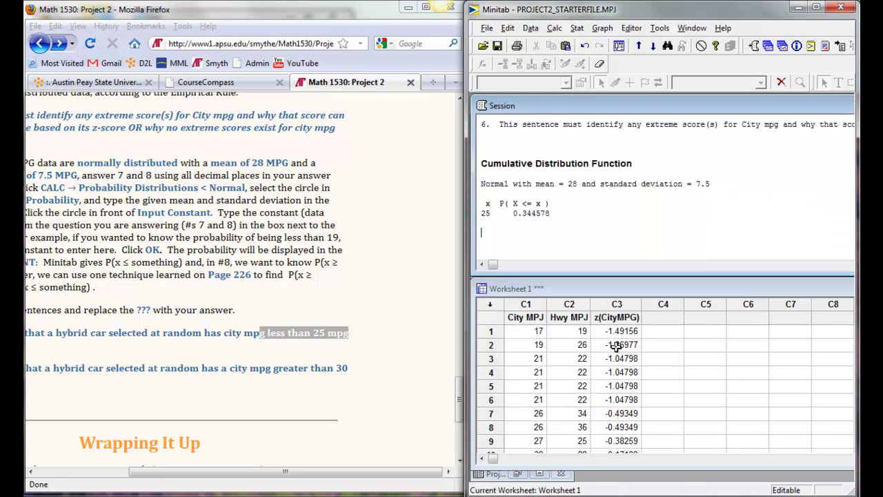
left_click(555, 27)
Step: Rerun the Normal calculator with input constant 30, giving cumulative probability 0.605137
mouse_move(610, 184)
left_click(709, 23)
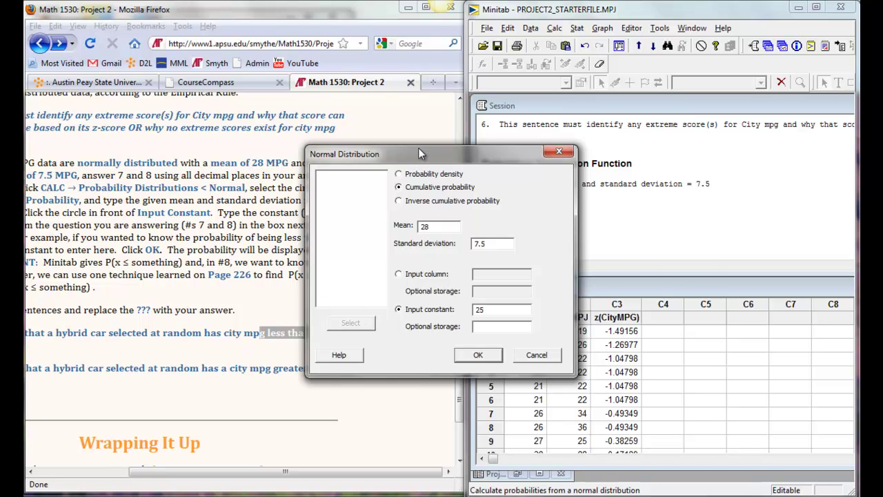
left_click_drag(418, 149, 540, 144)
left_click_drag(274, 369, 367, 367)
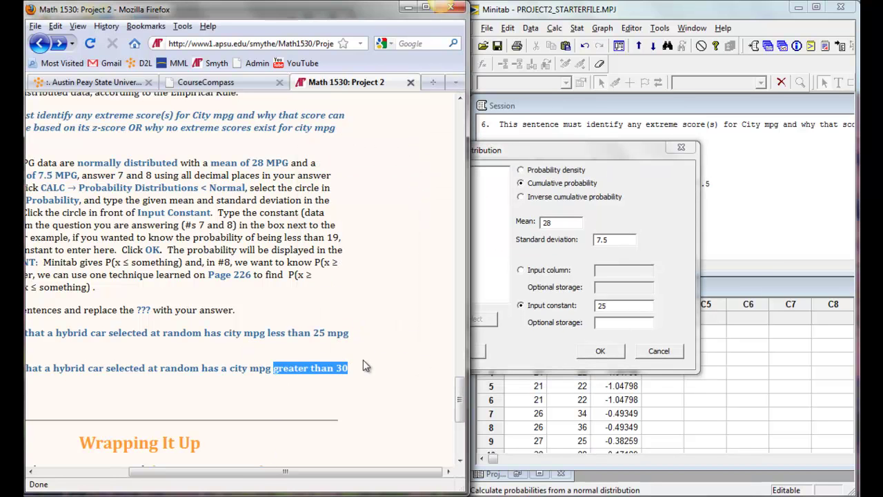
double_click(614, 305)
type("30")
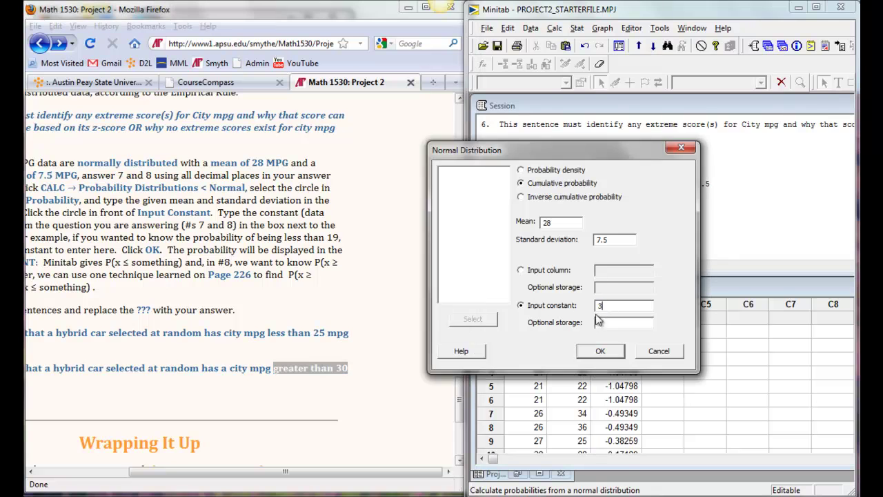
left_click(600, 351)
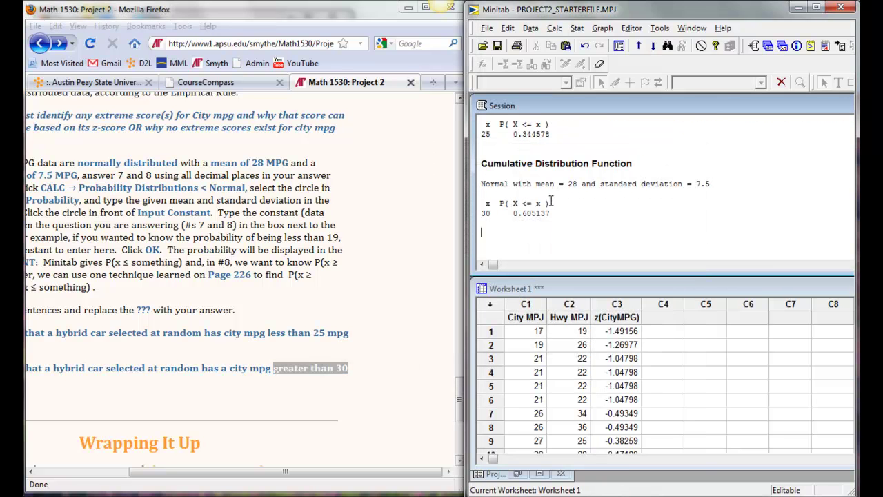
Step: Highlight the P( X <= x ) output headings and select questions 7 and 8 on the assignment page
left_click_drag(550, 203, 514, 203)
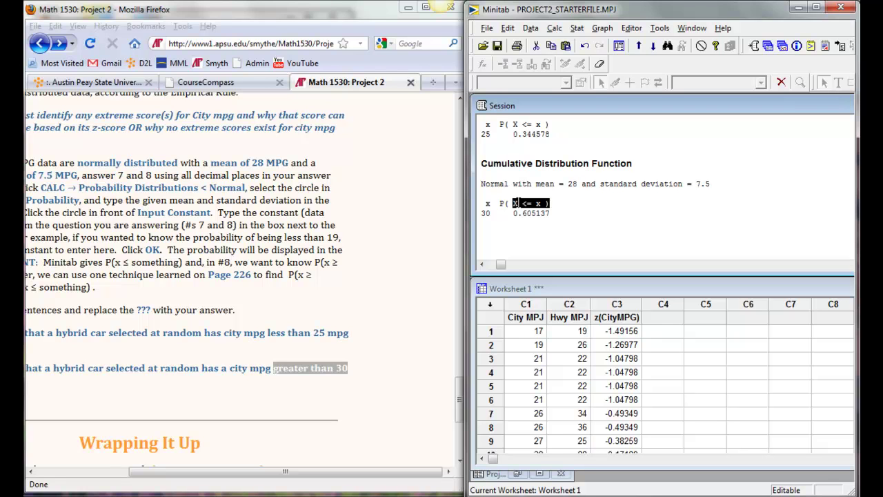
left_click(525, 202)
left_click_drag(498, 203, 531, 203)
left_click_drag(546, 124, 481, 124)
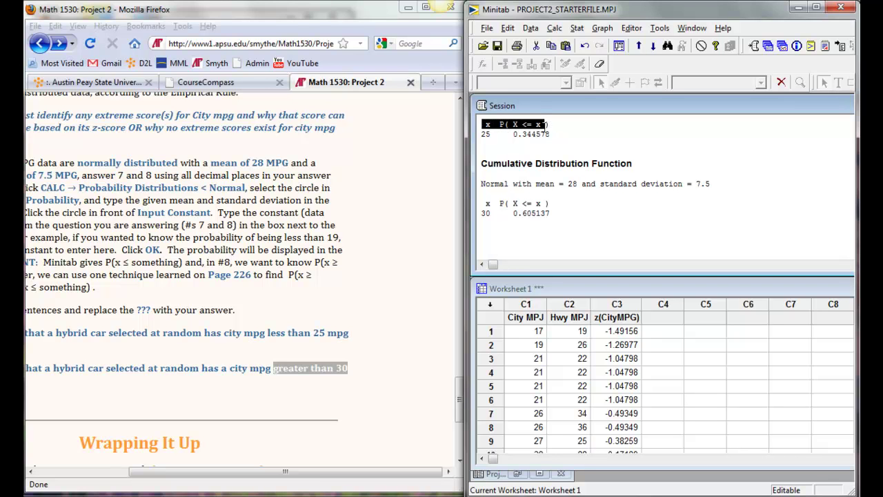
left_click(316, 320)
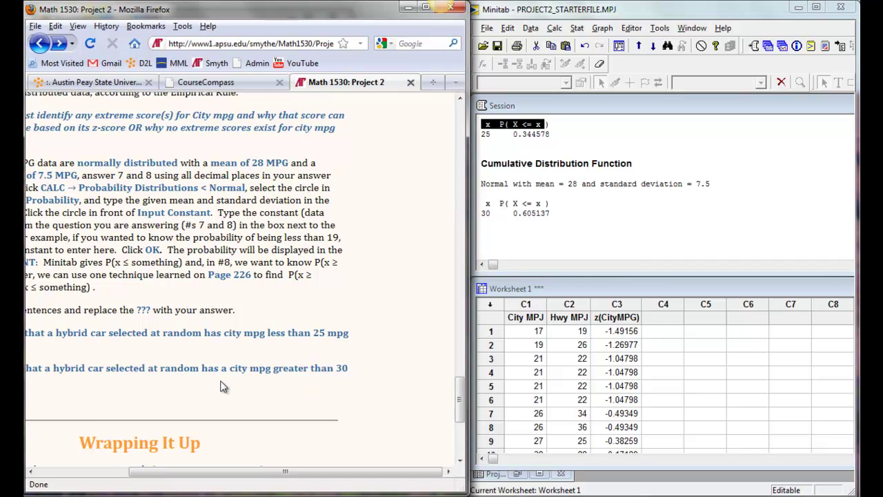
left_click_drag(257, 479, 131, 473)
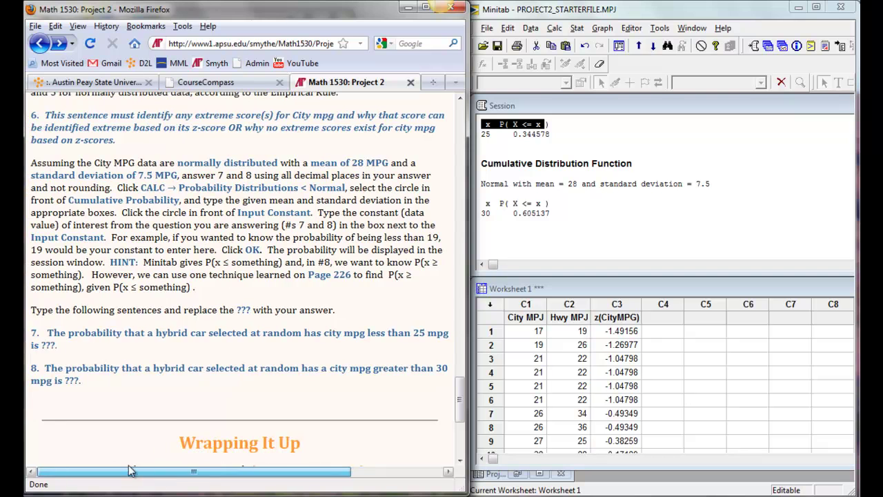
left_click_drag(82, 381, 31, 331)
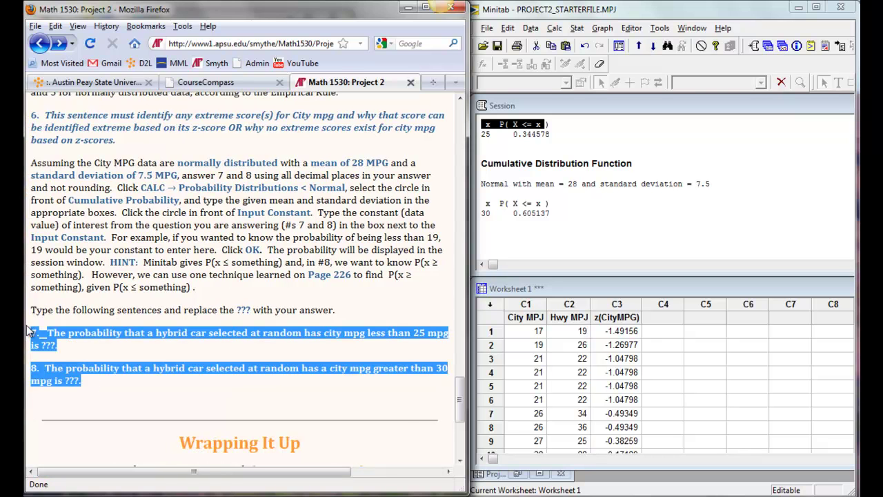
Step: Copy questions 7 and 8 into the session window below the 0.605137 result
key("ctrl+c")
left_click(493, 236)
key("ctrl+v")
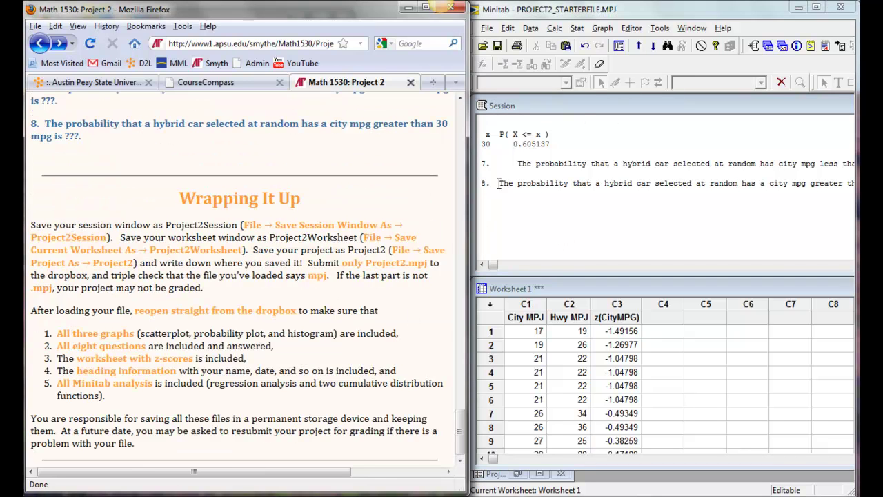
left_click(518, 163)
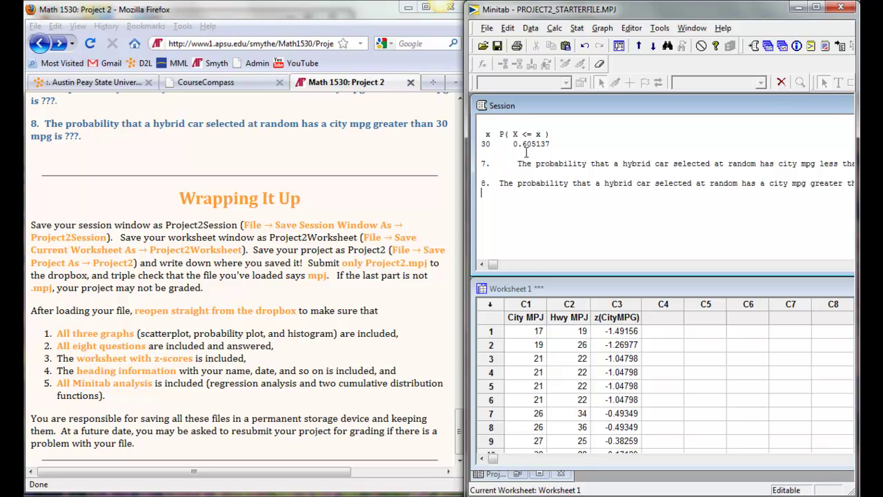
left_click(487, 28)
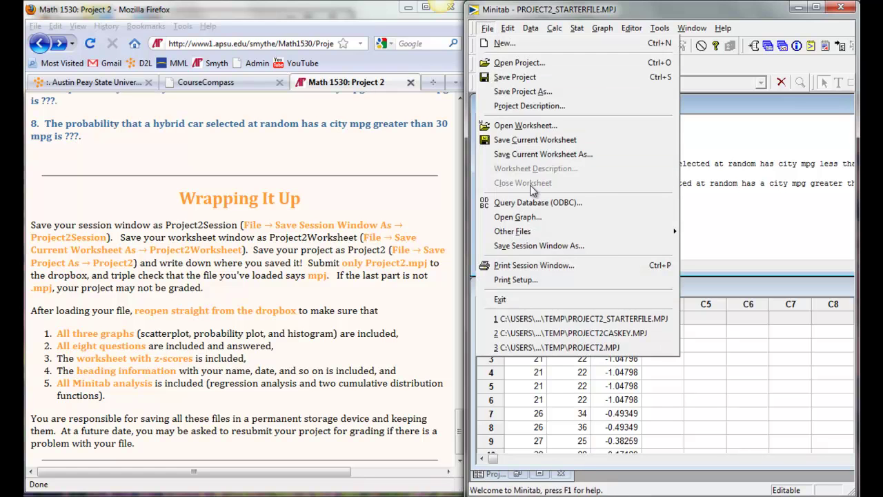
left_click(548, 246)
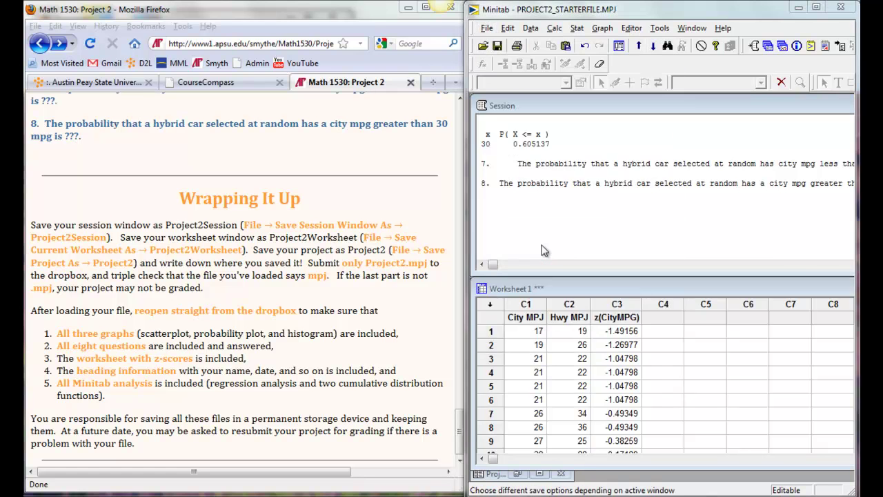